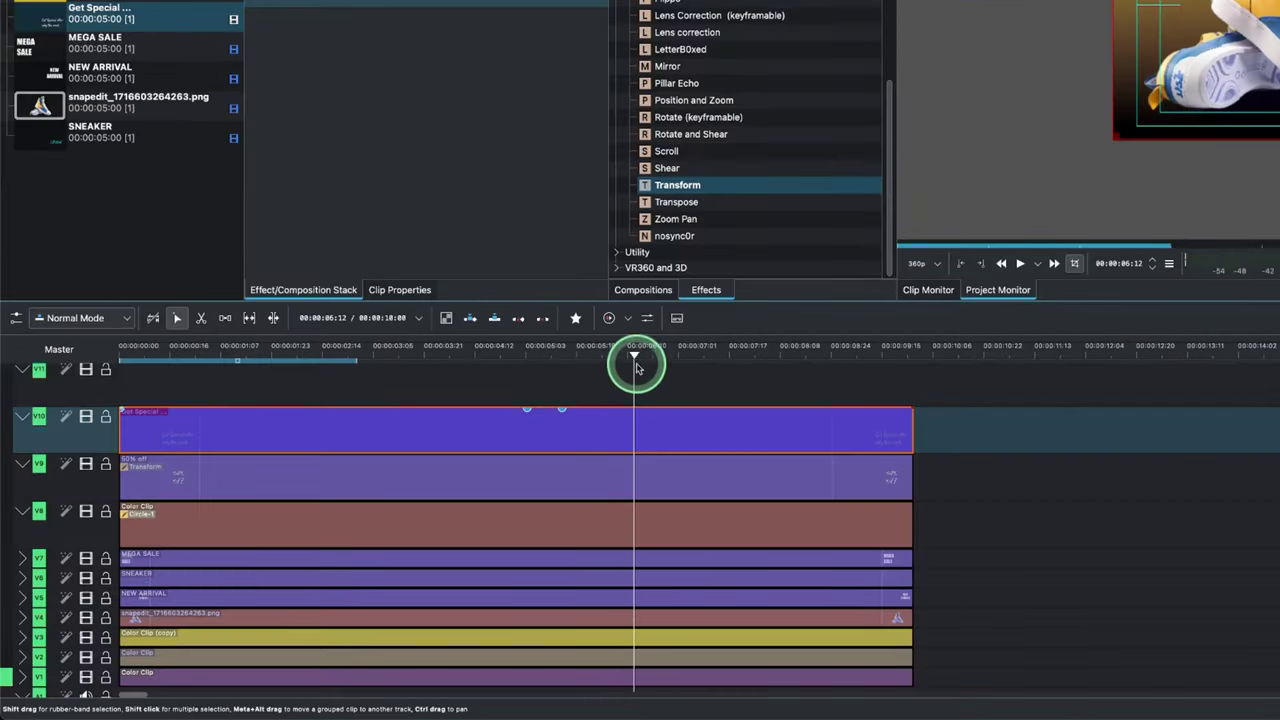
# Add Transform keyframes to the Get Special title clip on track V10 at 00:00:06:16 and 00:00:06:24
pyautogui.moveTo(636, 367); pyautogui.dragTo(646, 358)
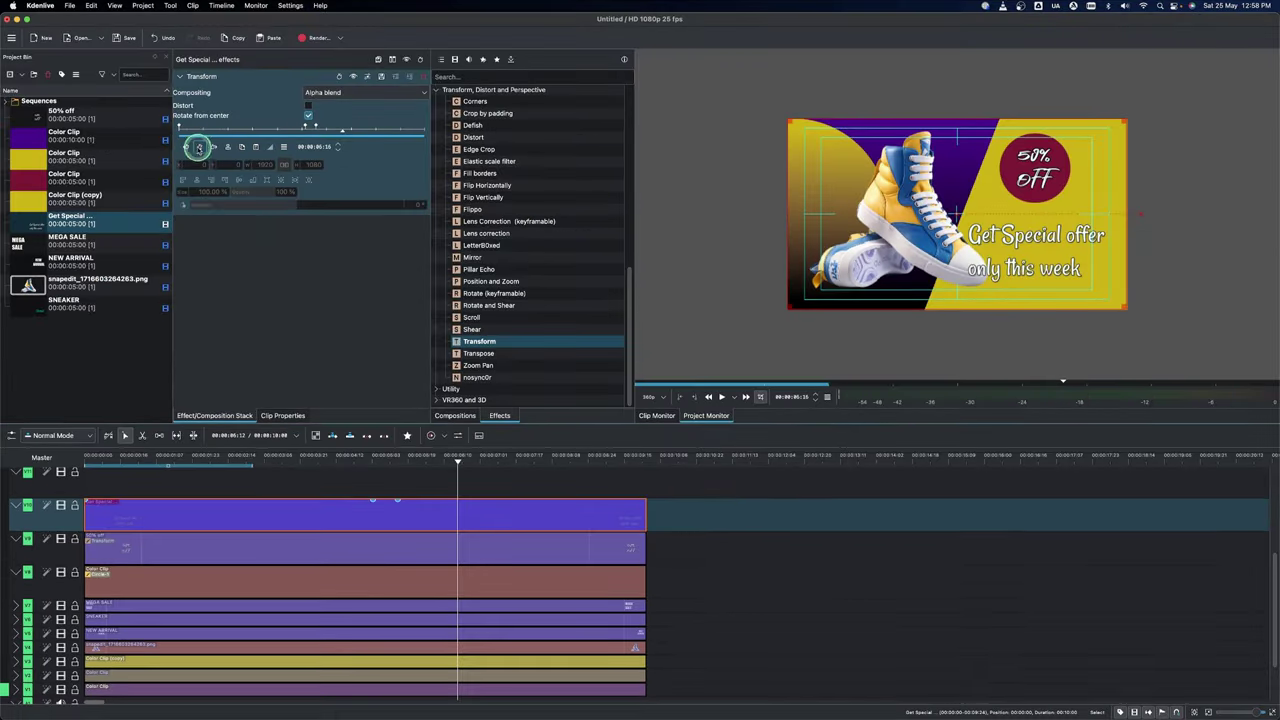
pyautogui.moveTo(470, 462); pyautogui.dragTo(476, 462)
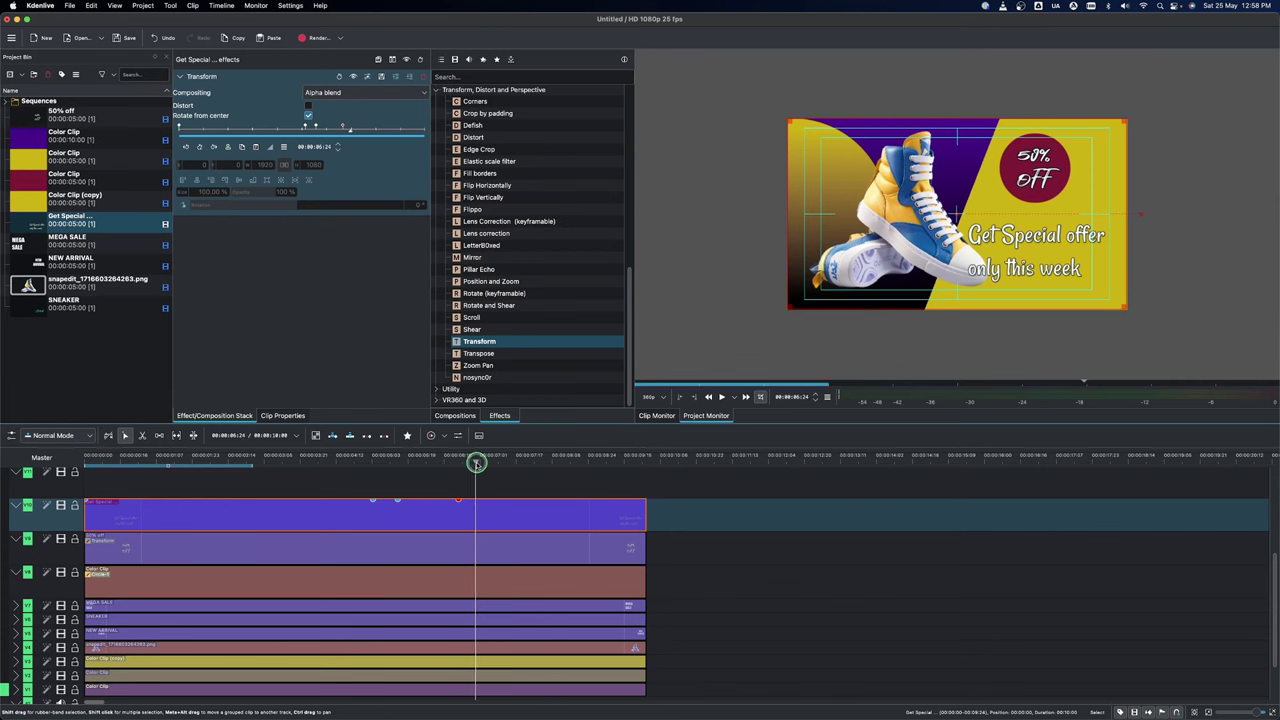
pyautogui.click(197, 147)
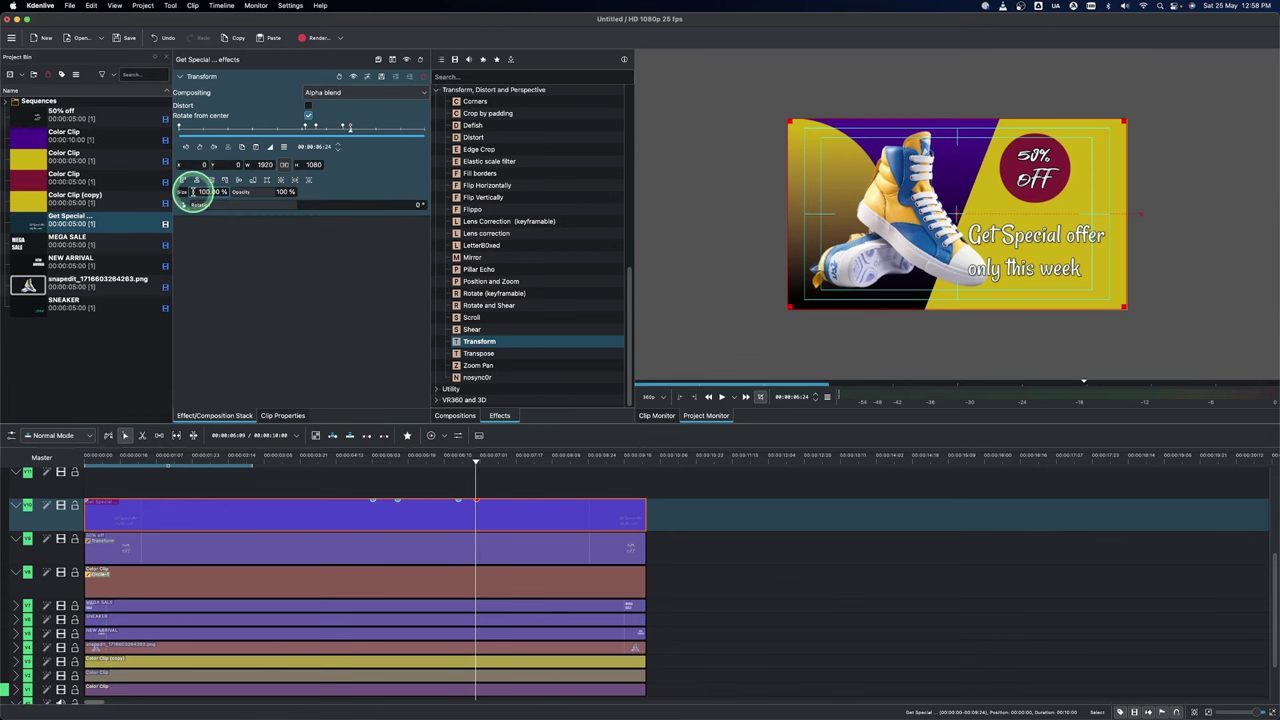
# At the 00:00:06:24 keyframe, scale the Get Special title to 70% and move it up beneath the 50% OFF badge
pyautogui.click(292, 366)
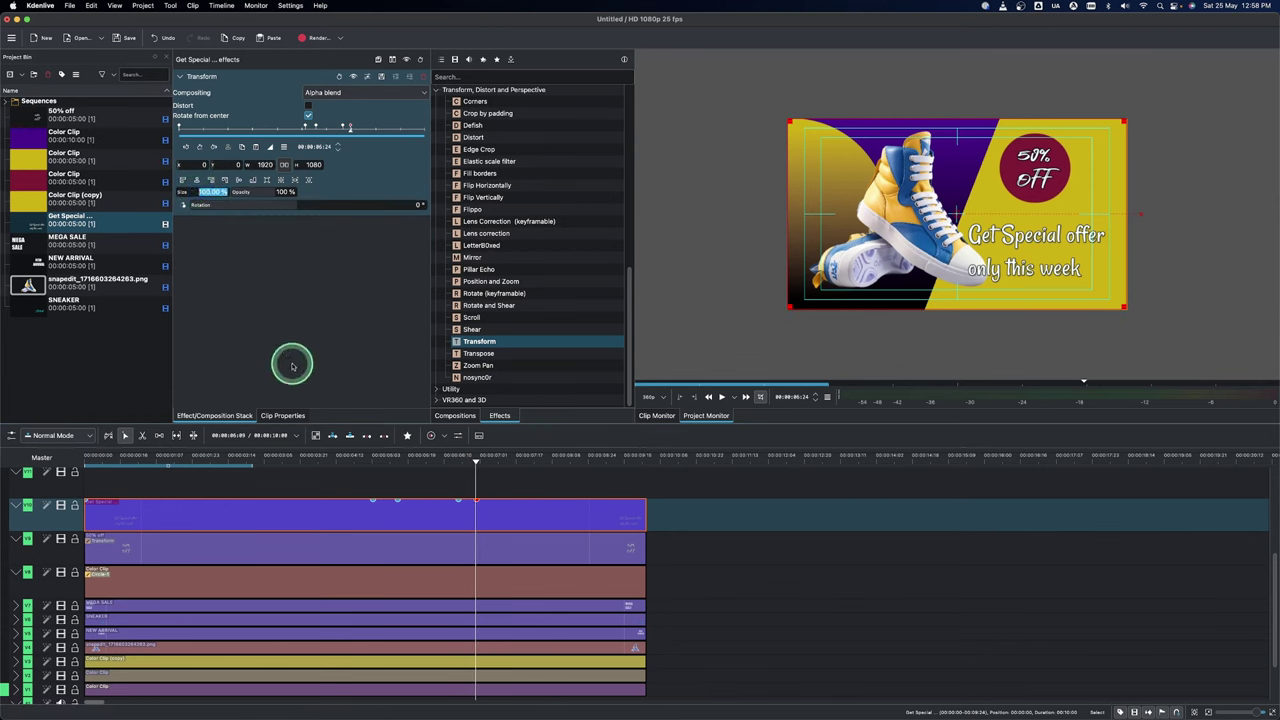
pyautogui.press('Return')
pyautogui.moveTo(962, 216); pyautogui.dragTo(974, 210)
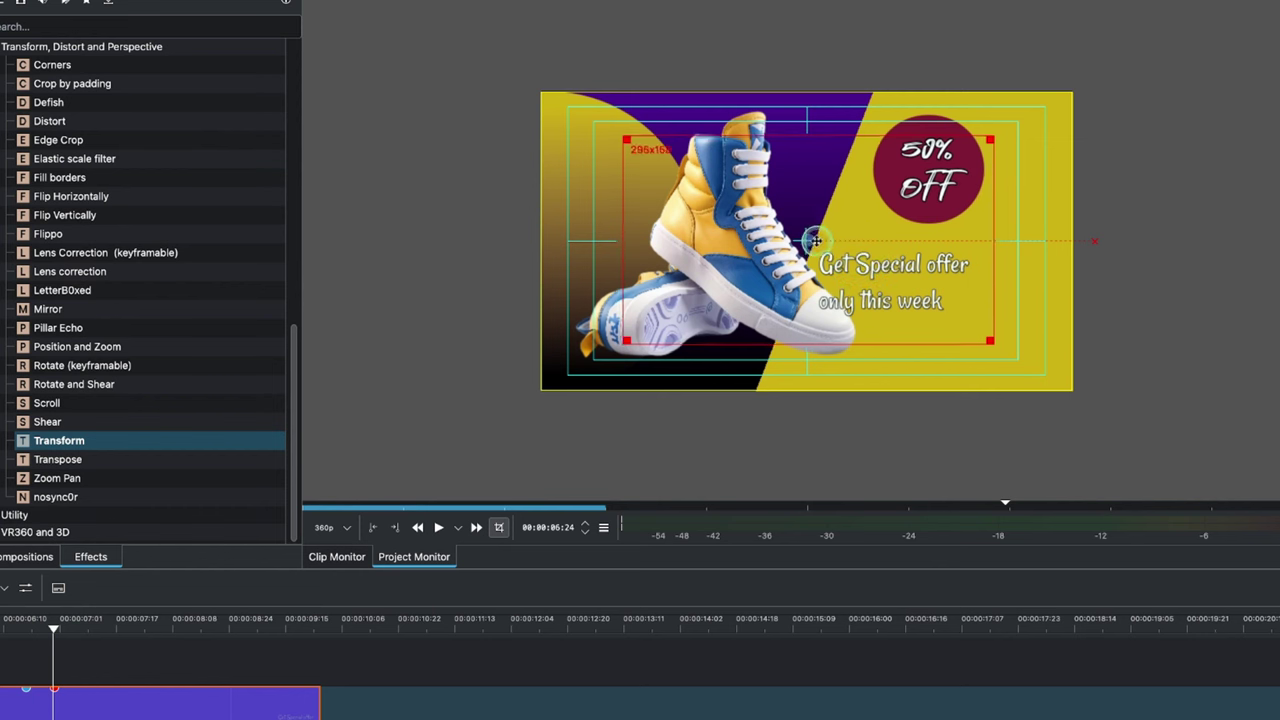
pyautogui.moveTo(833, 234); pyautogui.dragTo(847, 214)
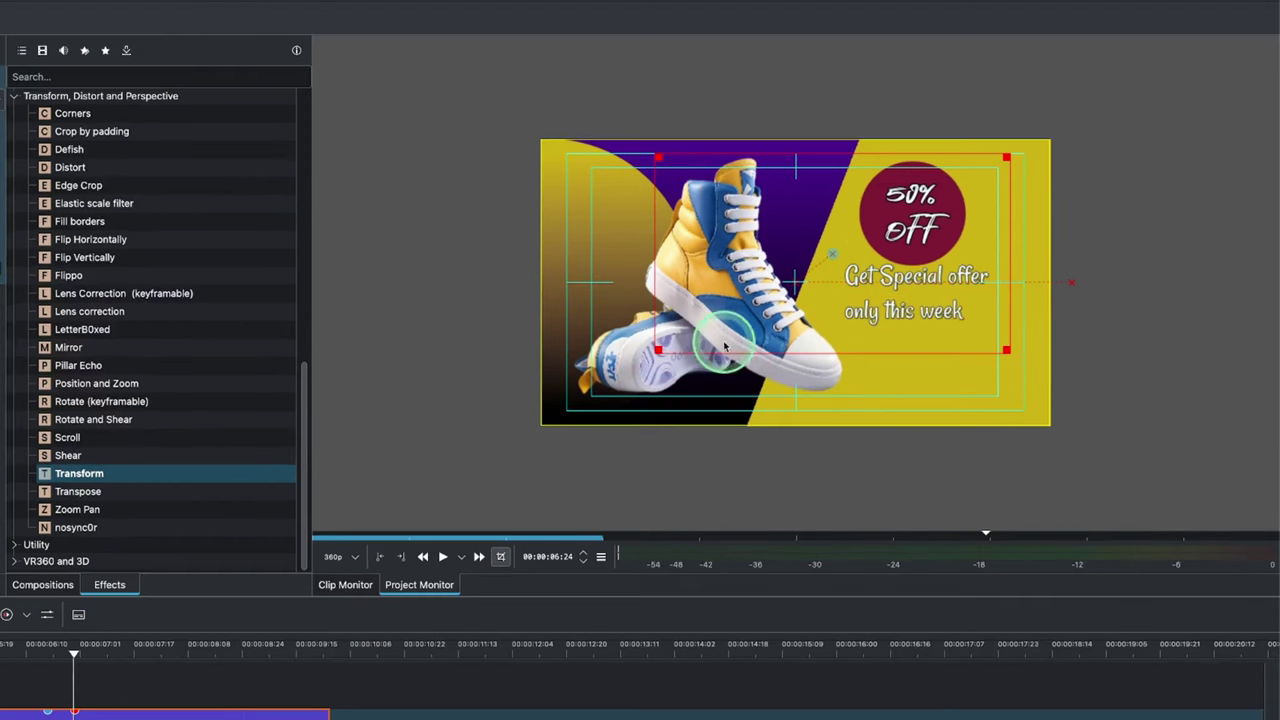
# Copy the sneaker image clip from track V4 and paste it onto track V11, aligned with the timeline start
pyautogui.click(365, 648)
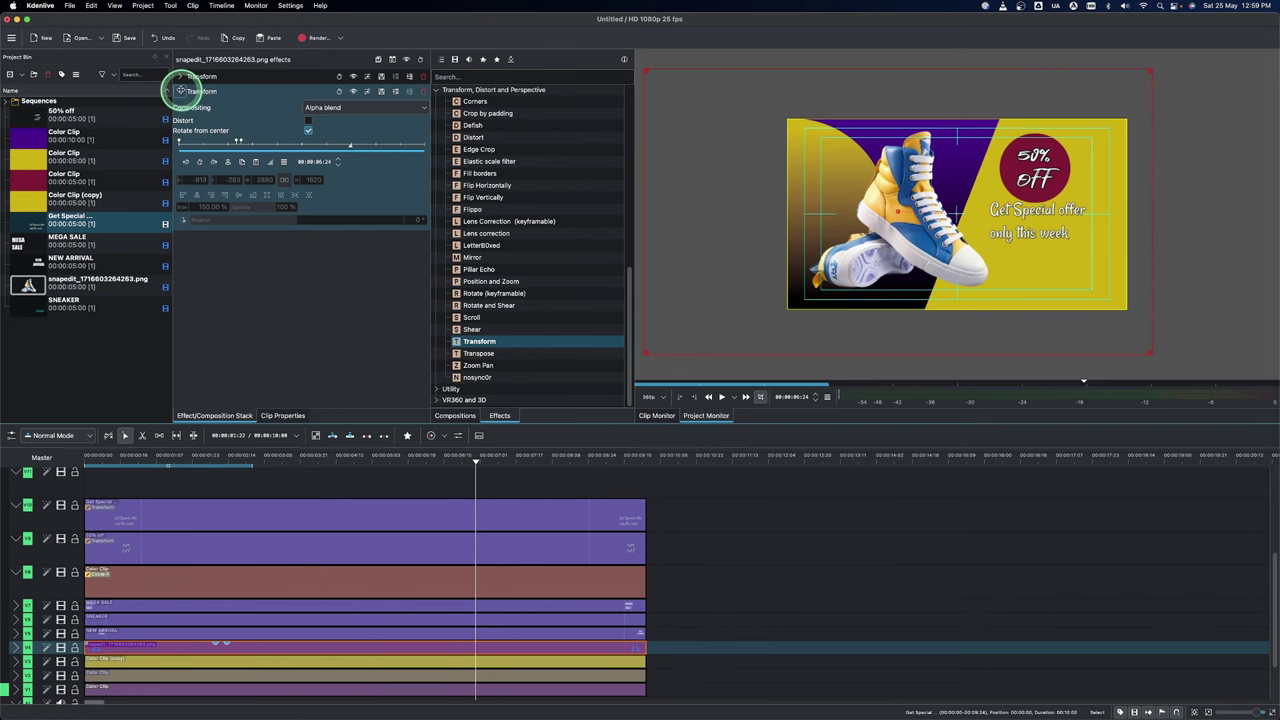
pyautogui.click(180, 92)
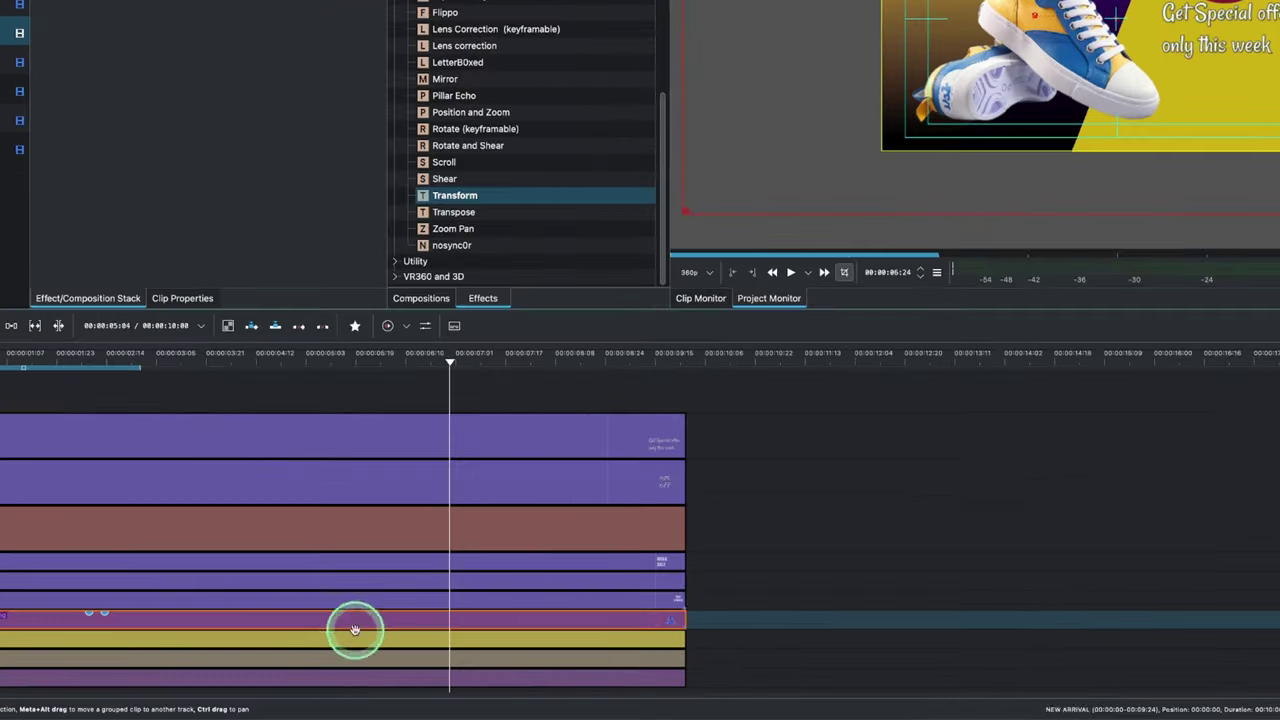
pyautogui.rightClick(360, 624)
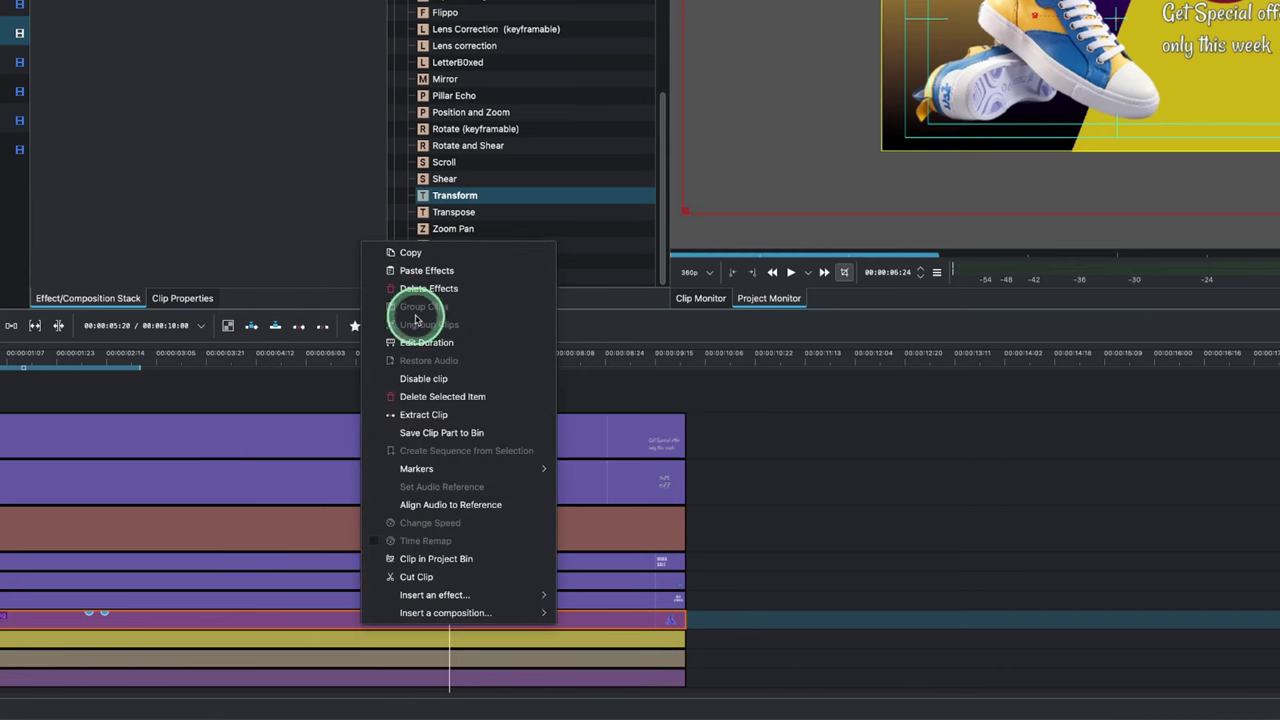
pyautogui.click(418, 254)
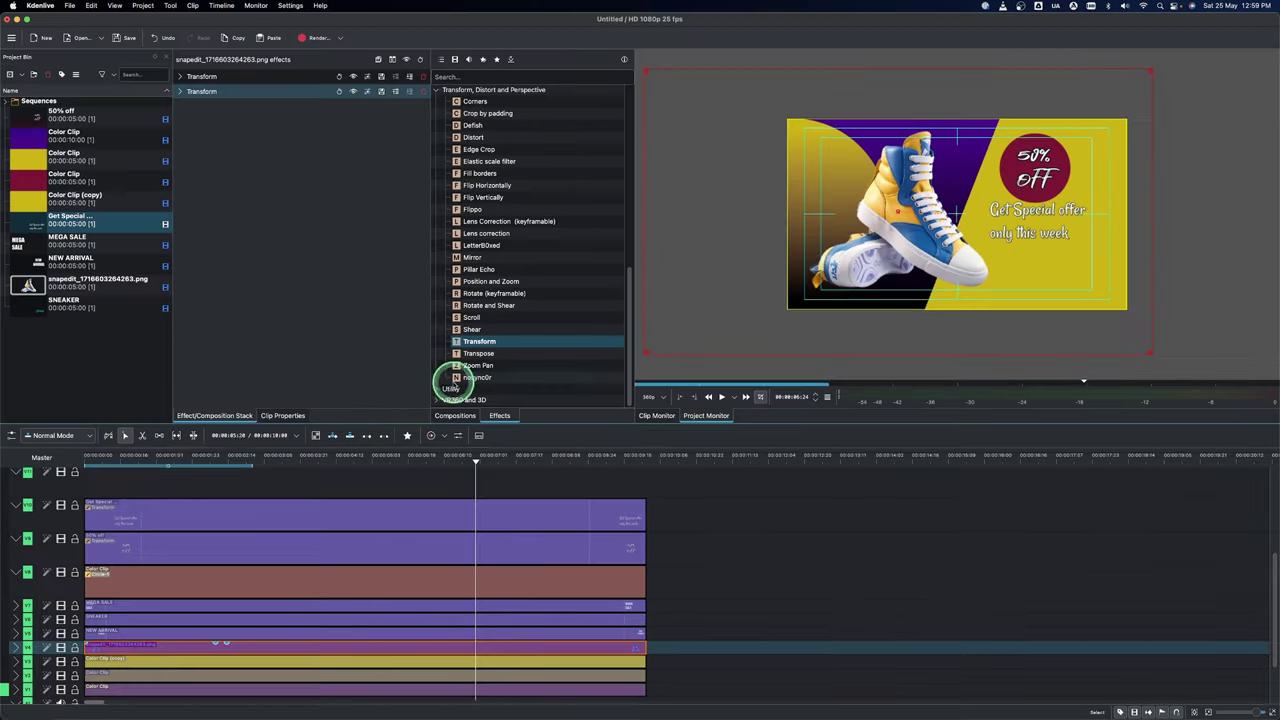
pyautogui.rightClick(2, 388)
pyautogui.click(160, 488)
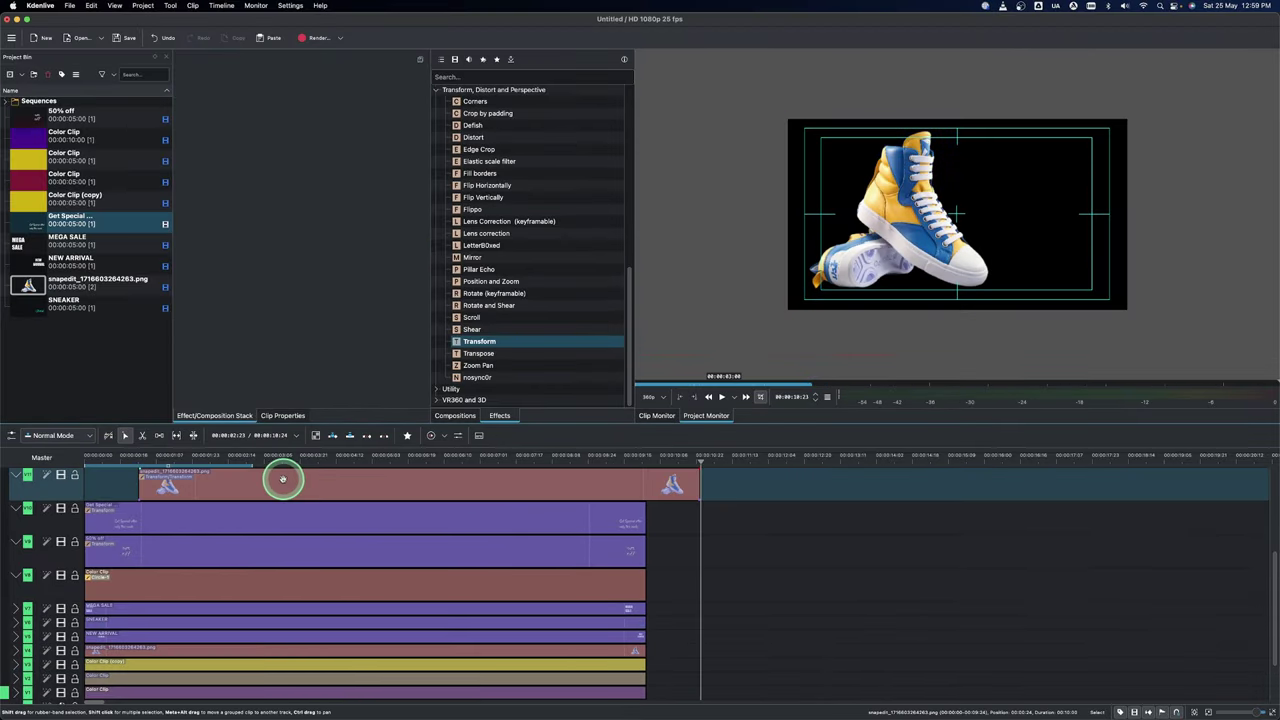
pyautogui.click(449, 491)
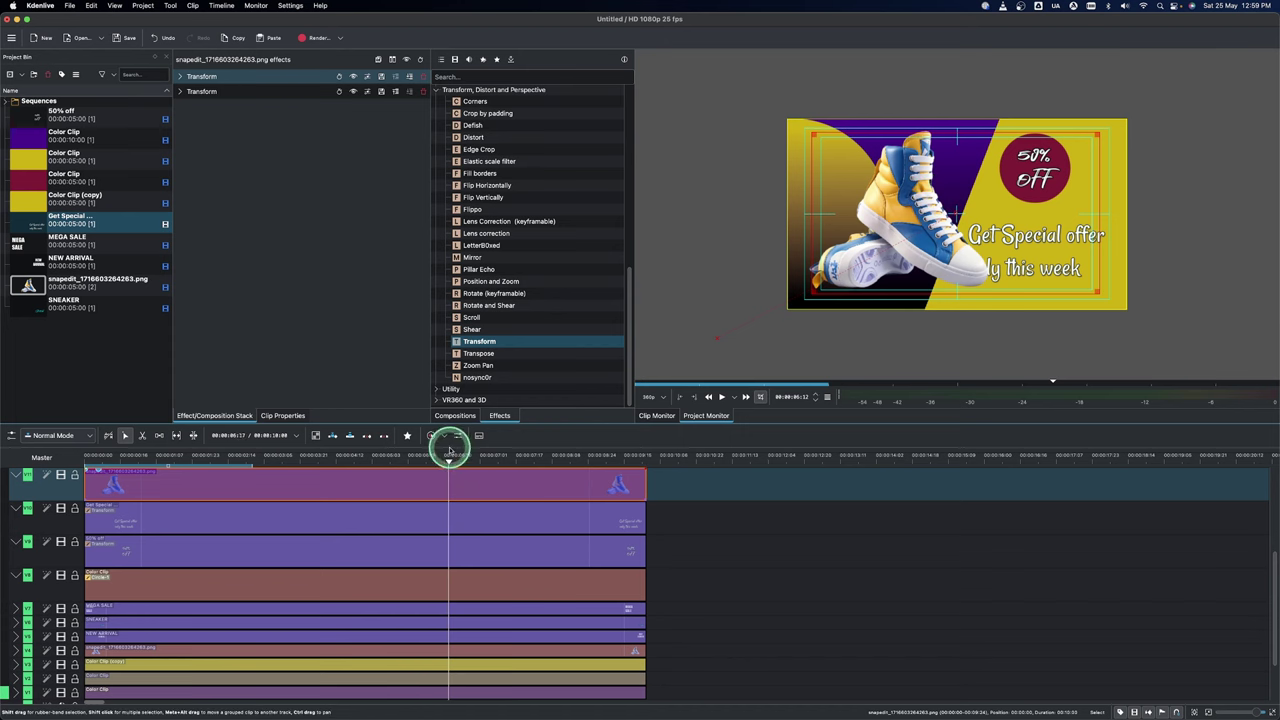
# Add a keyframe at 00:00:07:06 to the second Transform effect of the sneaker copy on track V11
pyautogui.moveTo(449, 457); pyautogui.dragTo(524, 471)
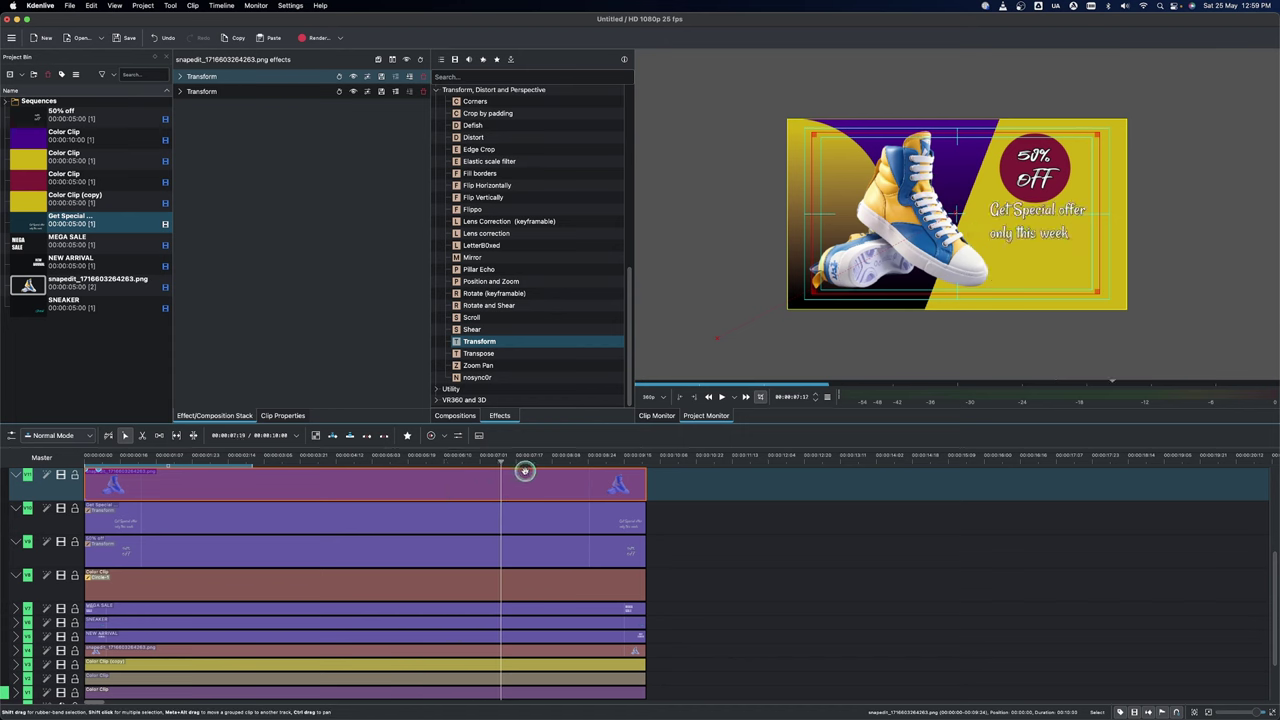
pyautogui.click(510, 535)
pyautogui.click(525, 463)
pyautogui.moveTo(512, 467); pyautogui.dragTo(495, 471)
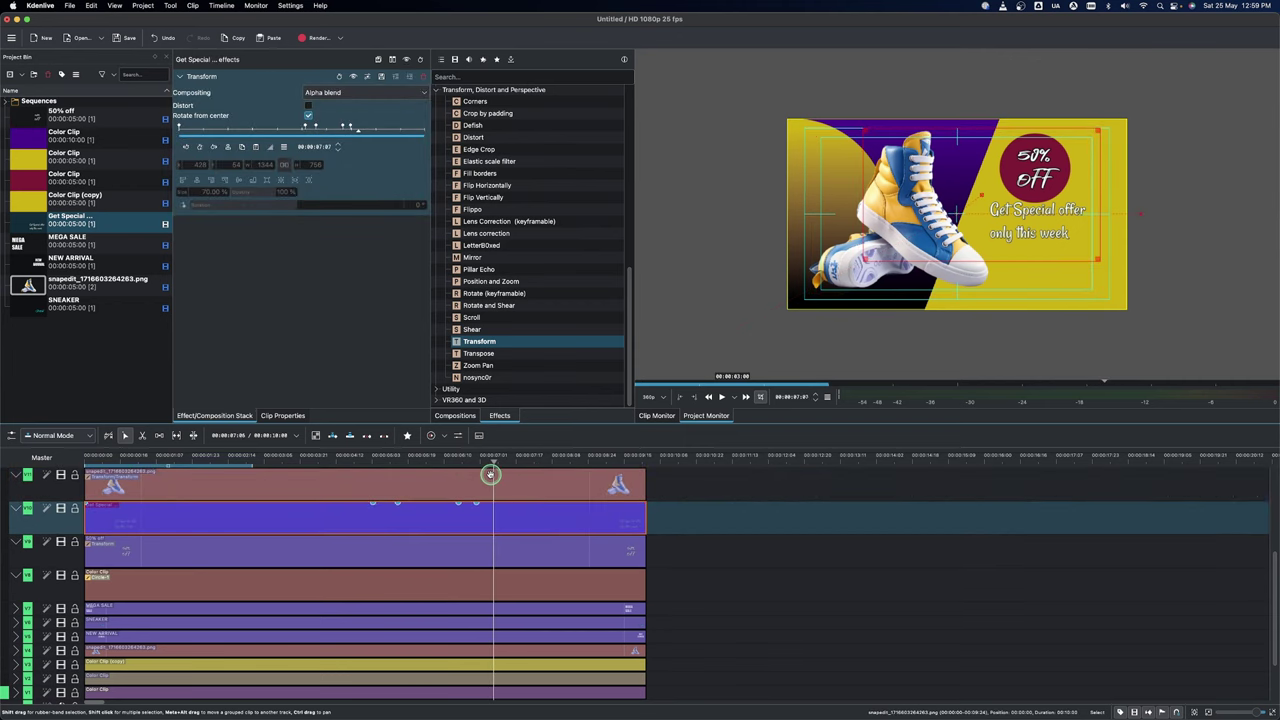
pyautogui.click(491, 480)
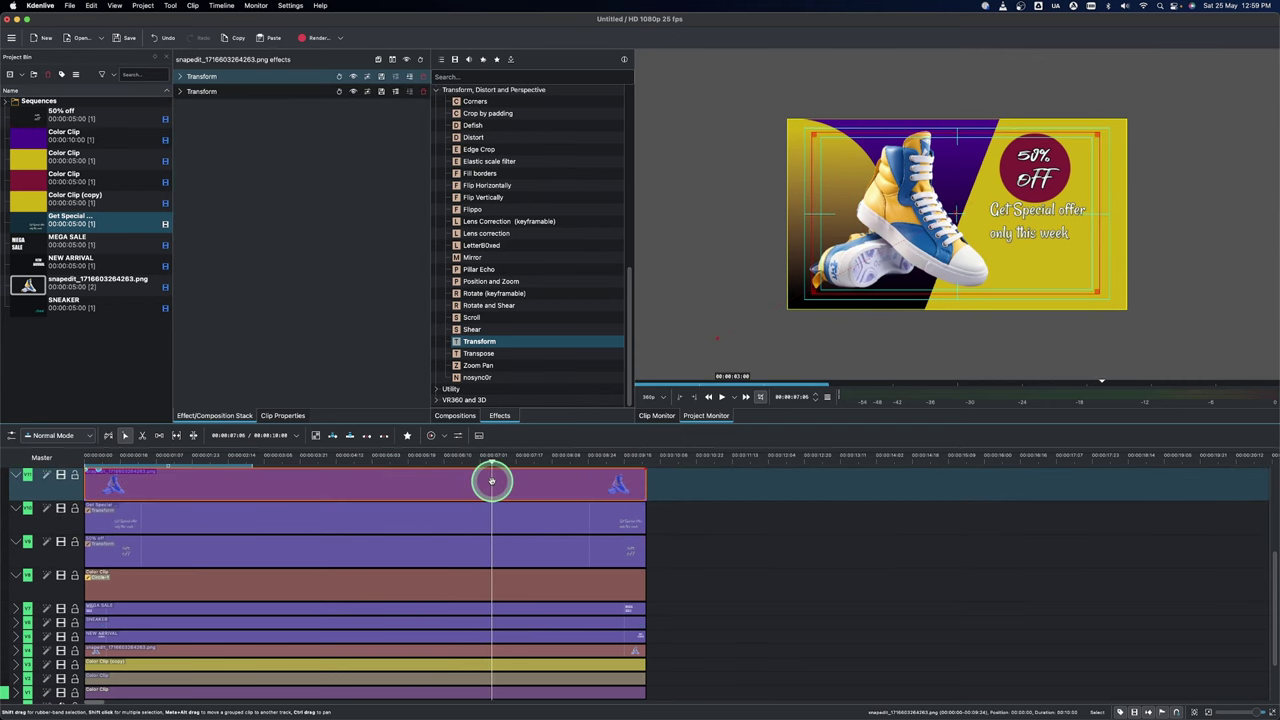
pyautogui.click(180, 92)
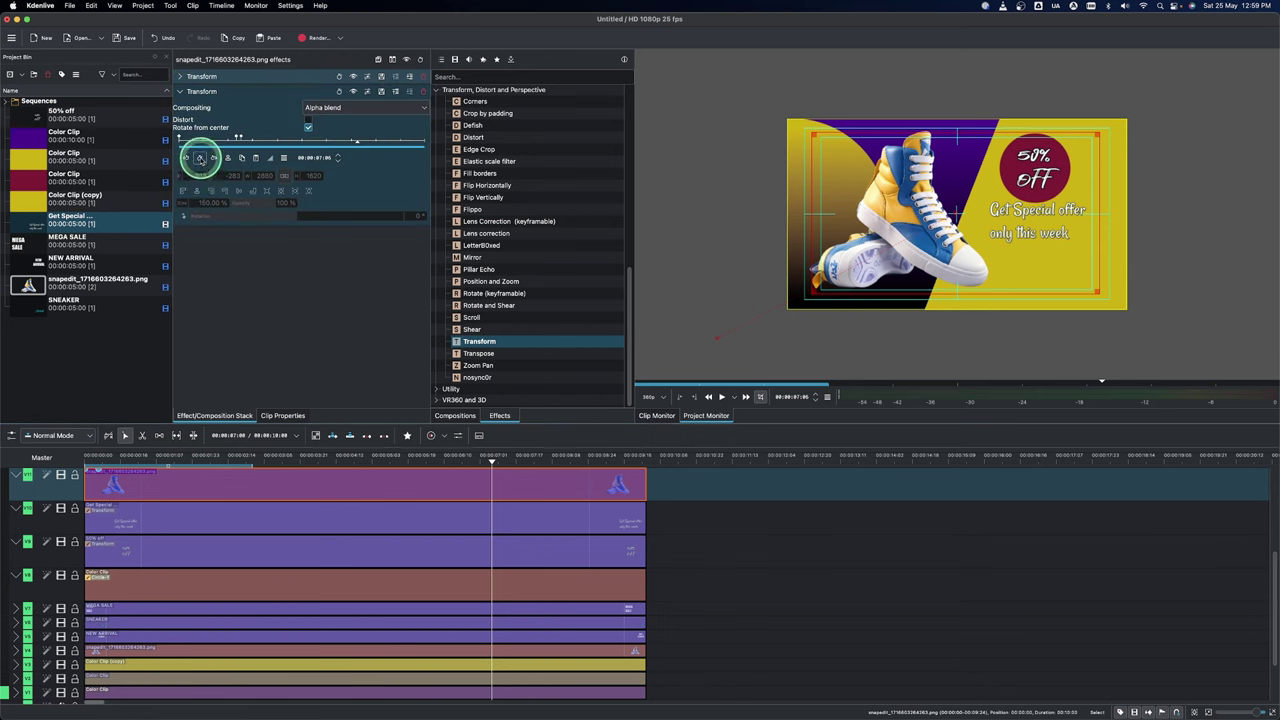
pyautogui.click(200, 158)
# Add a keyframe at 00:00:07:12, scaling the sneaker copy to 60% and placing it below the special offer text
pyautogui.moveTo(497, 458); pyautogui.dragTo(505, 462)
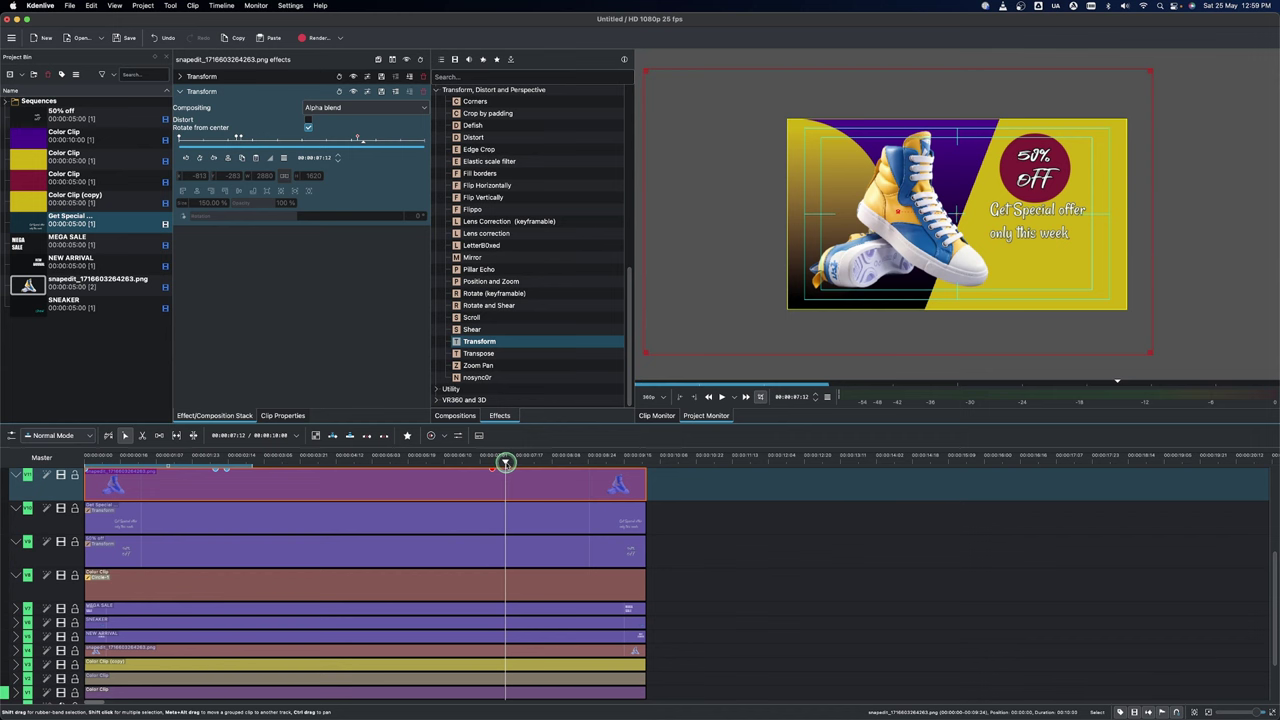
pyautogui.click(200, 158)
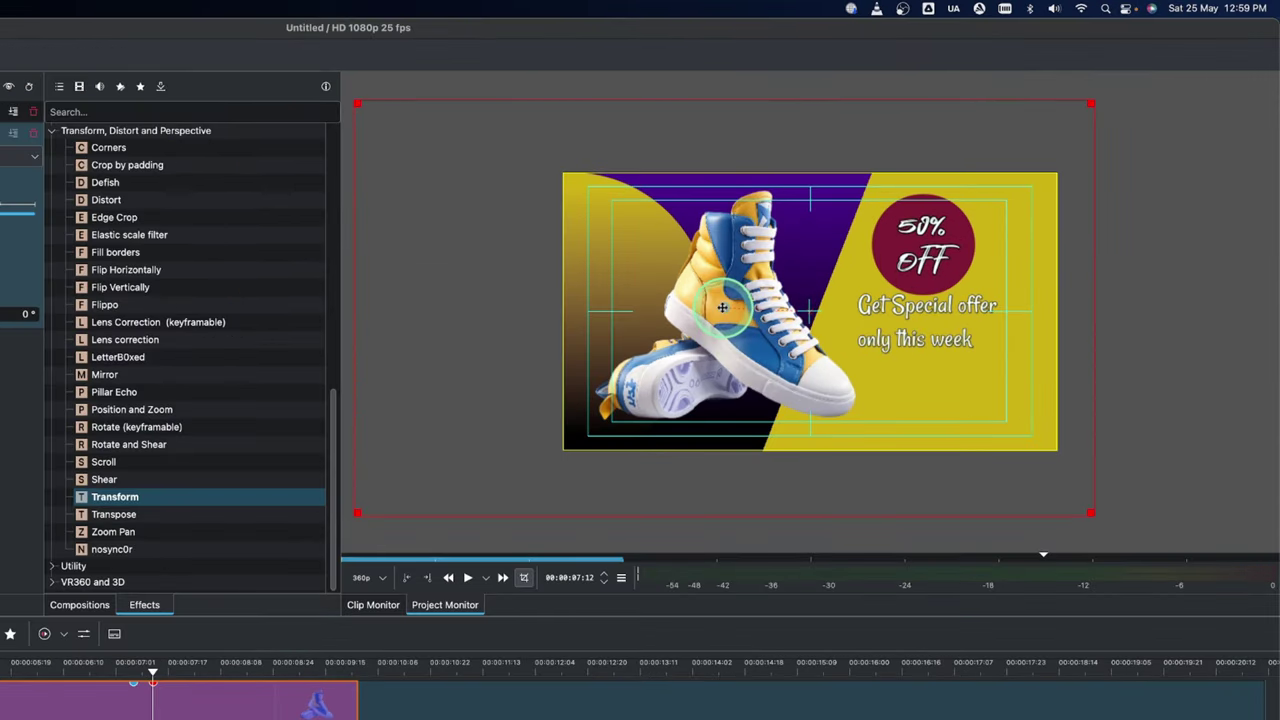
pyautogui.moveTo(722, 307); pyautogui.dragTo(897, 389)
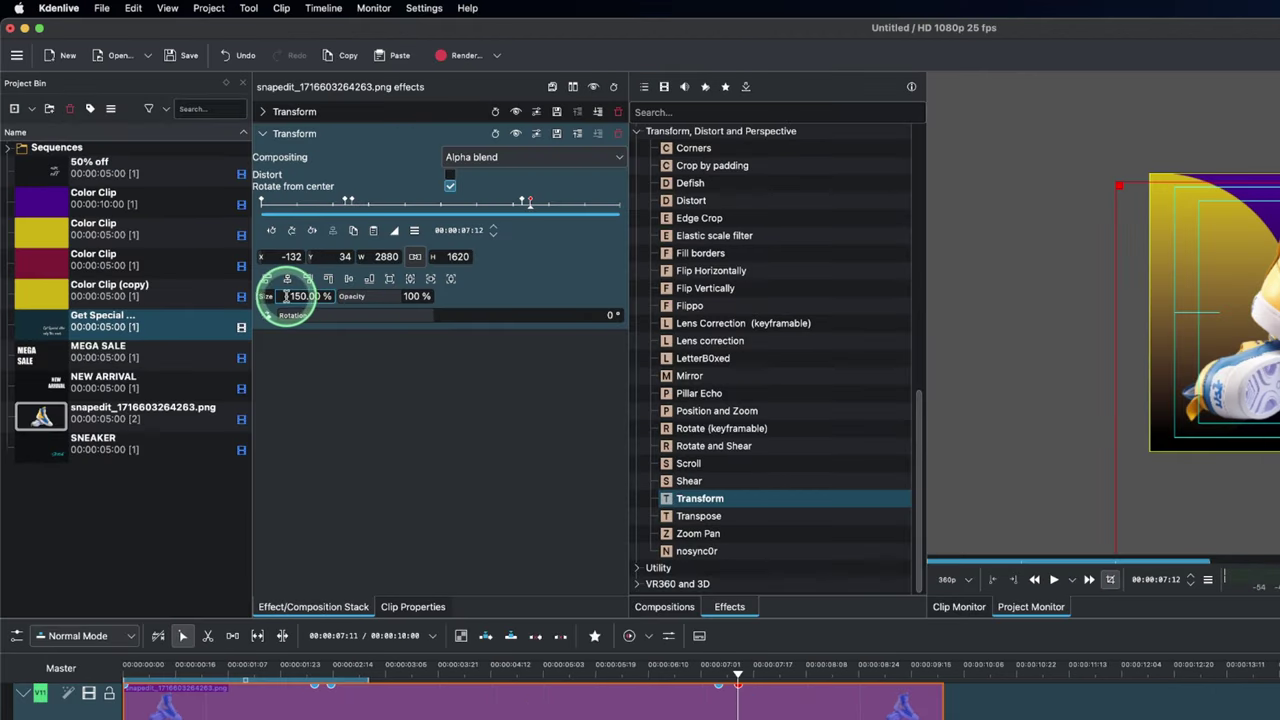
pyautogui.doubleClick(286, 296)
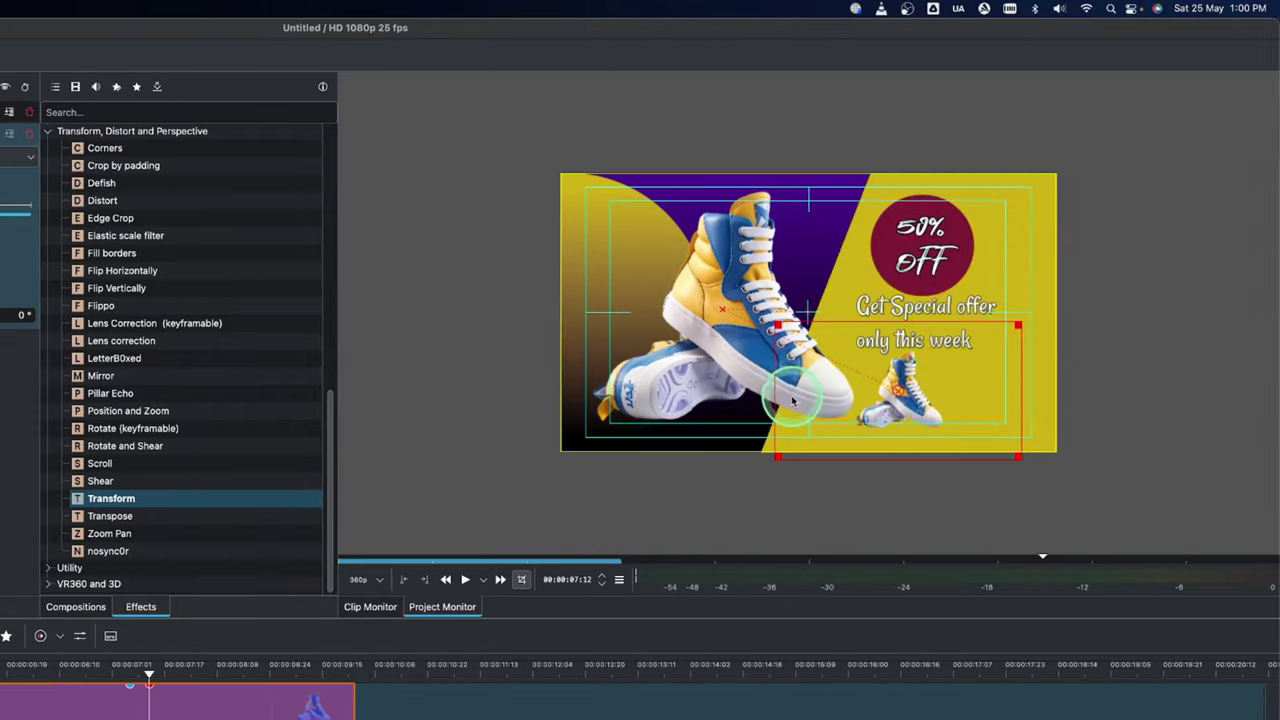
pyautogui.moveTo(898, 392); pyautogui.dragTo(912, 398)
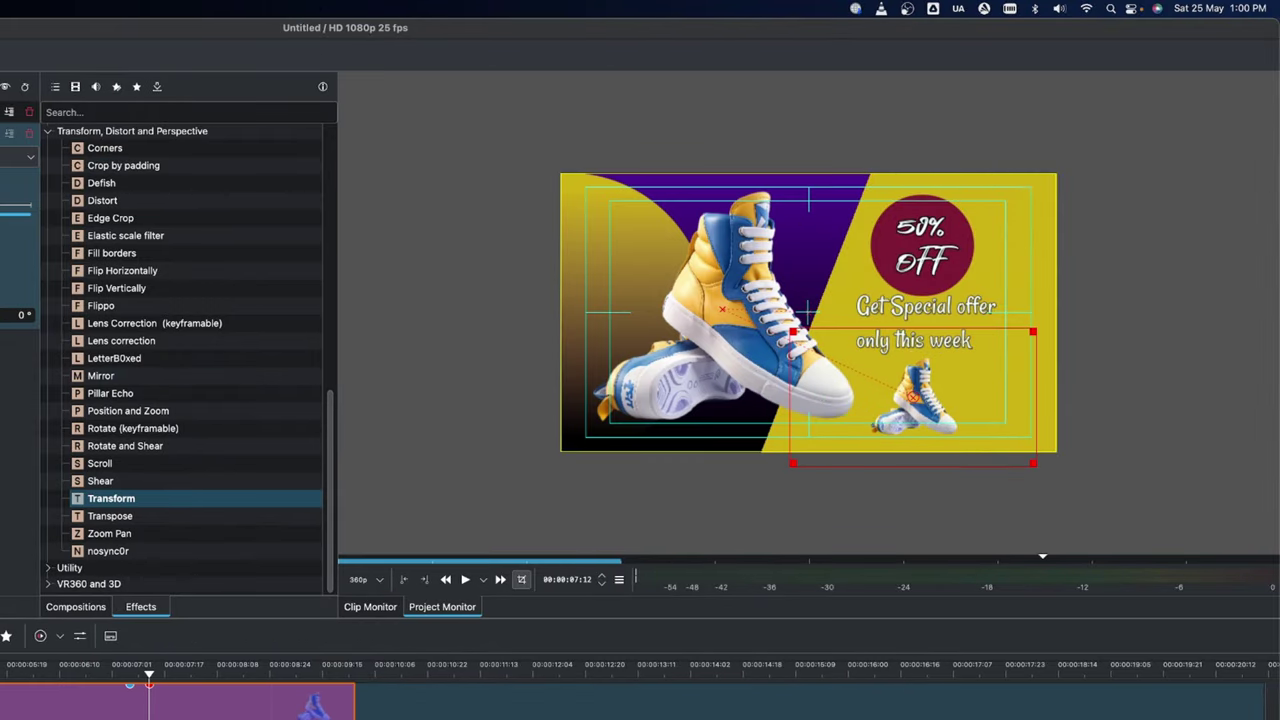
pyautogui.click(919, 392)
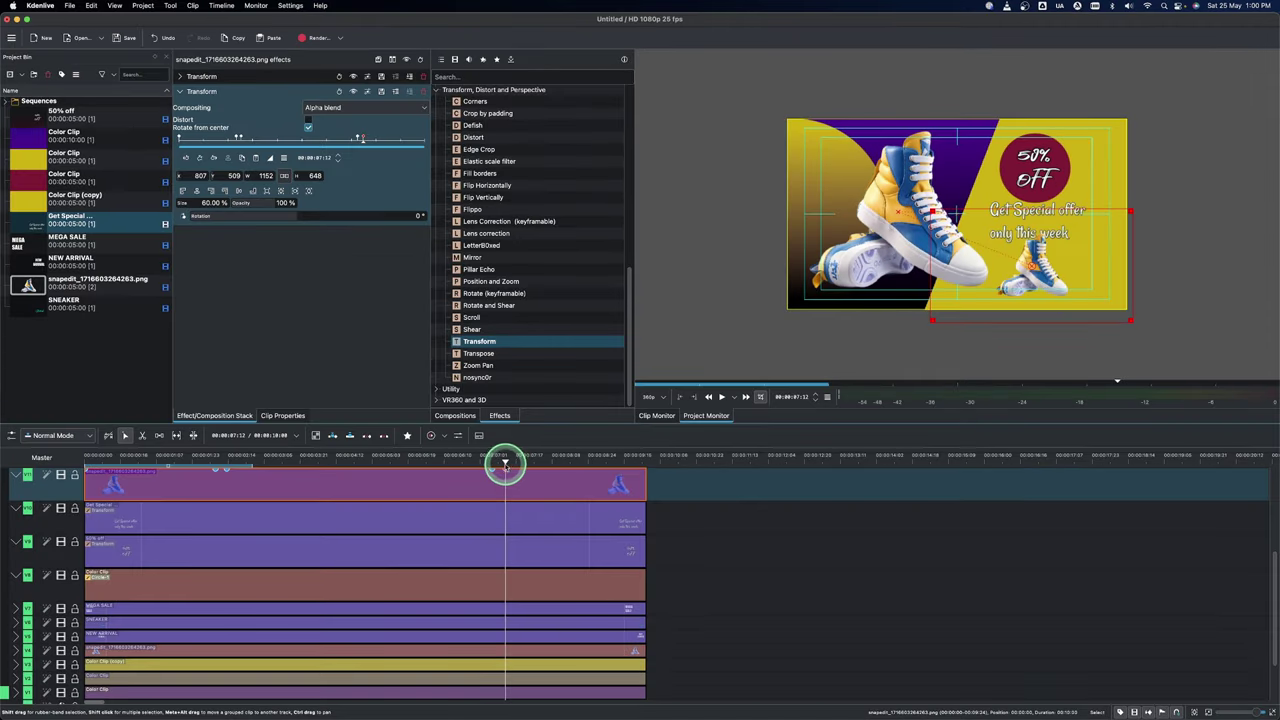
# Try adding Transform keyframes to the original sneaker clip on track V4 at 00:00:07:15 and 00:00:07:21
pyautogui.moveTo(506, 463); pyautogui.dragTo(512, 463)
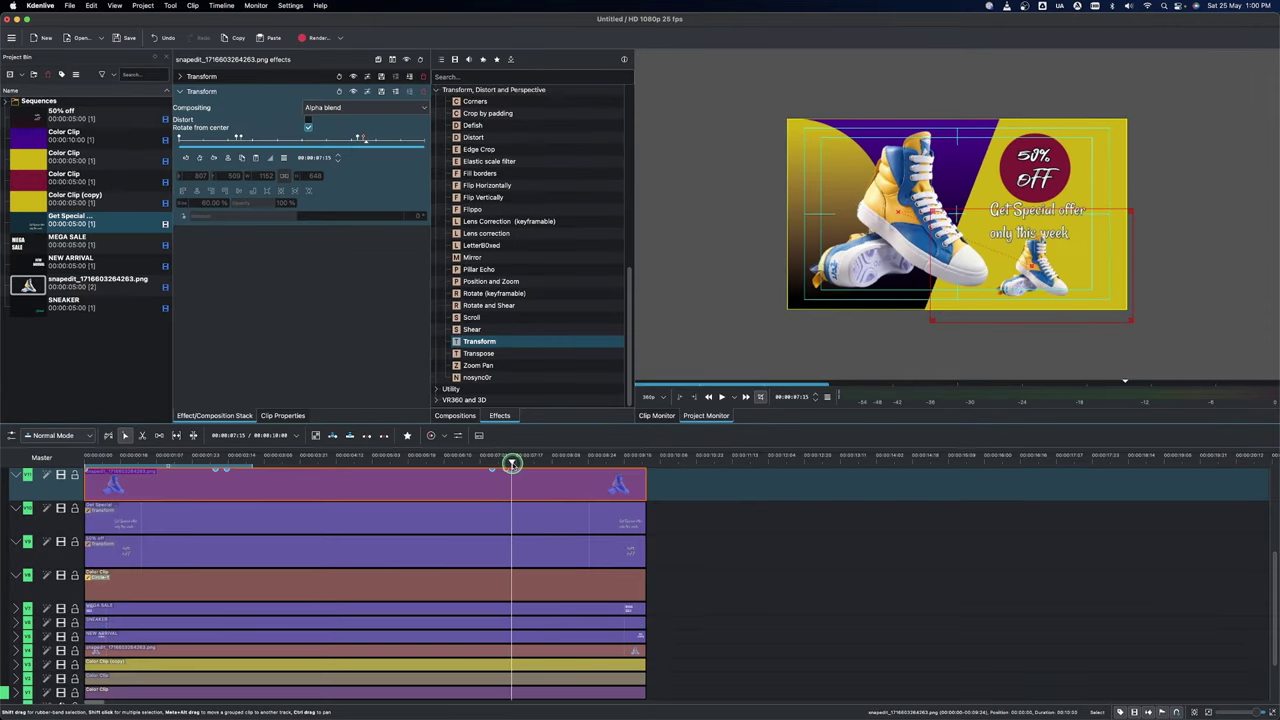
pyautogui.click(512, 655)
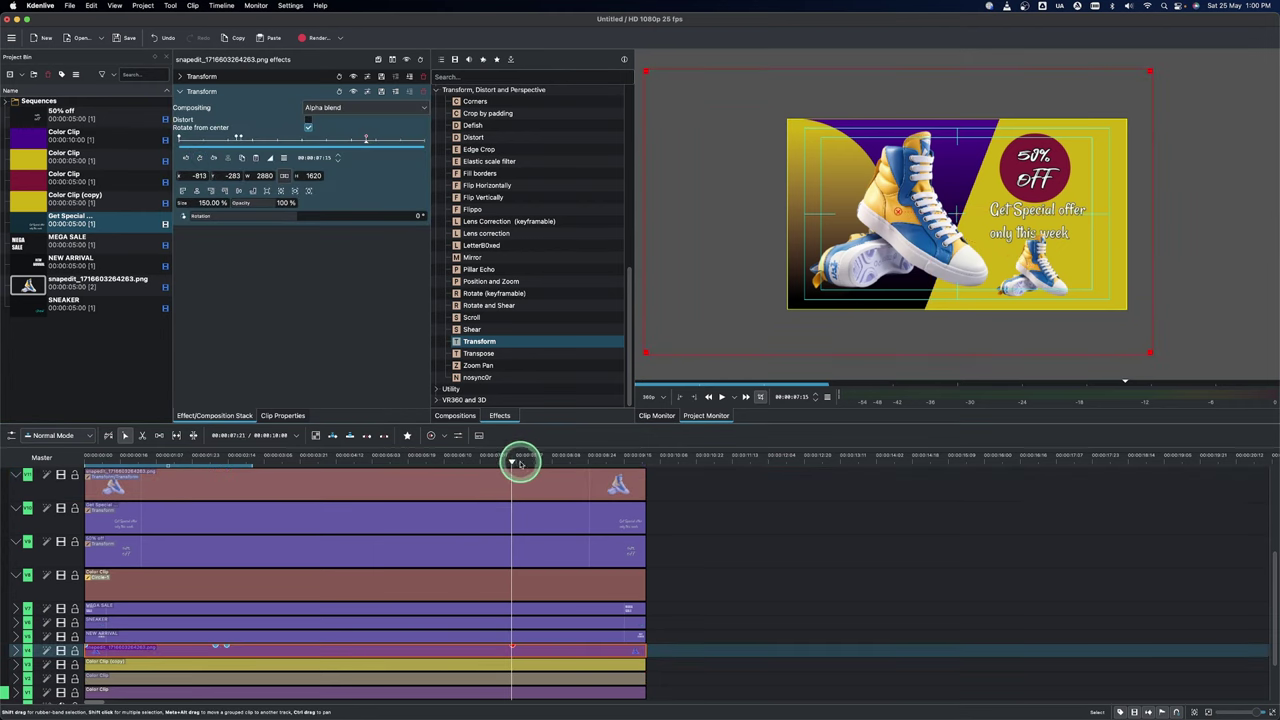
pyautogui.moveTo(512, 462); pyautogui.dragTo(527, 464)
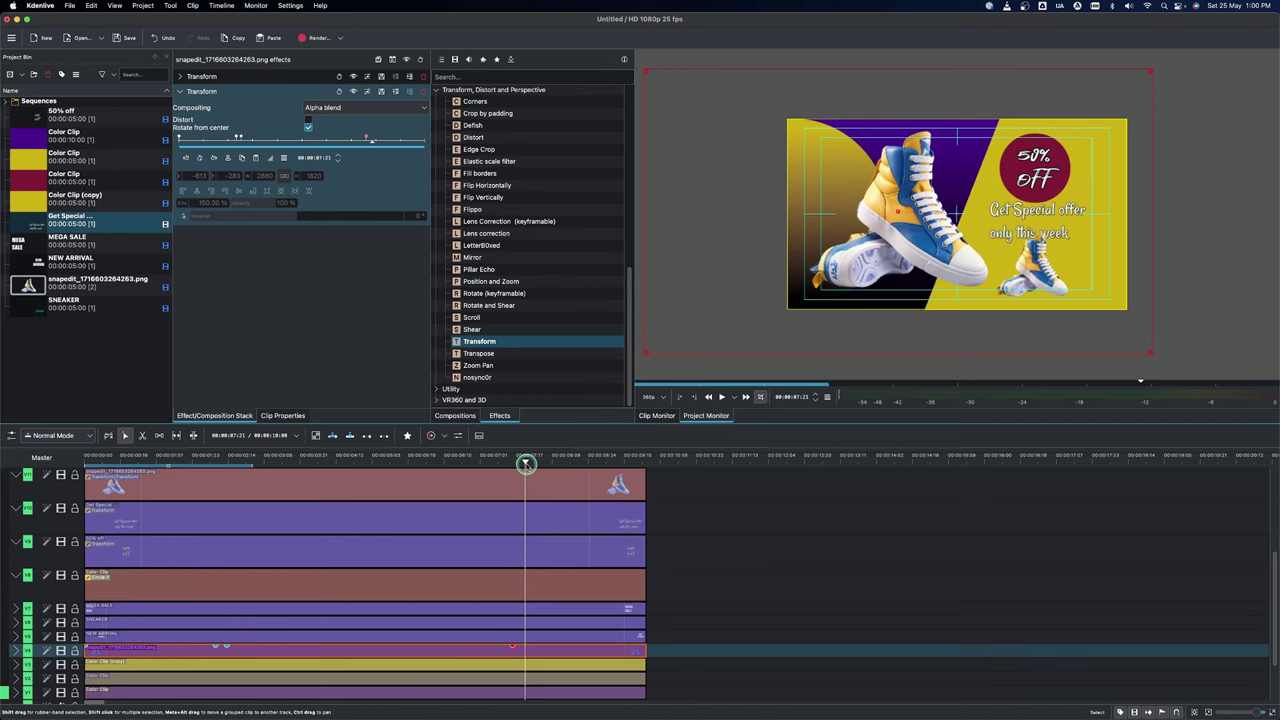
pyautogui.click(199, 157)
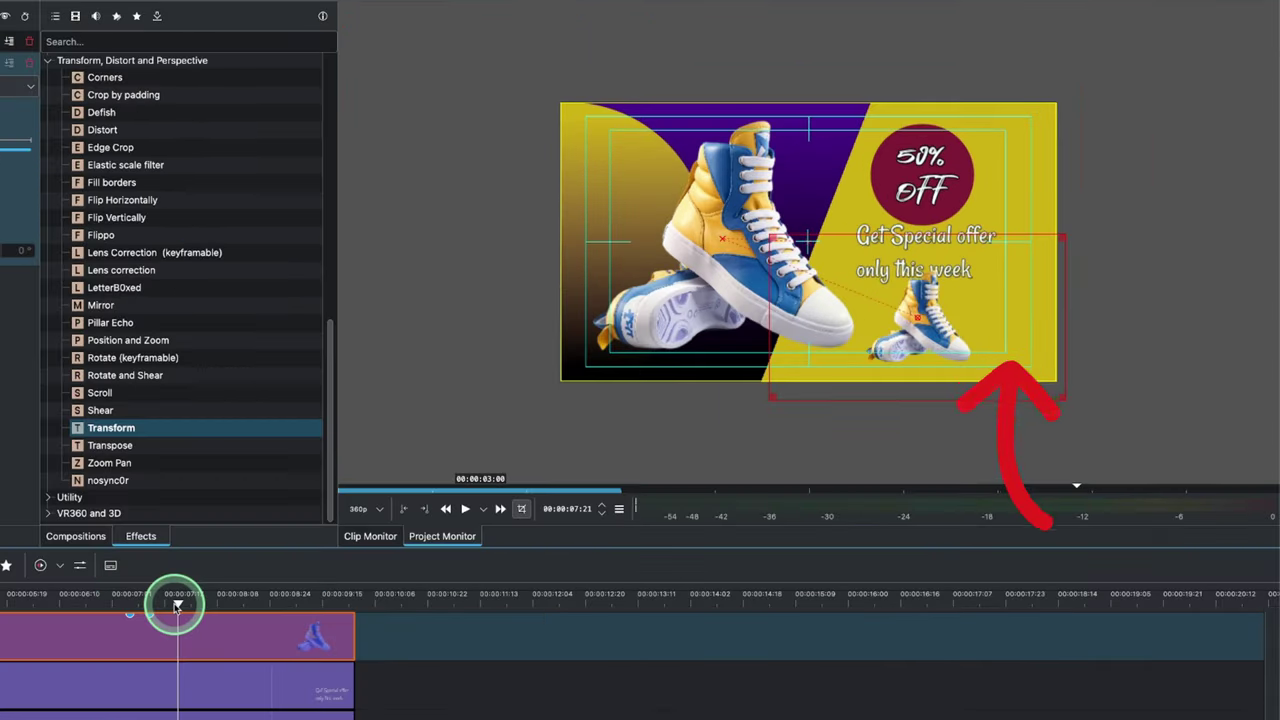
# Add a Transform keyframe at 00:00:07:12 to the slanted yellow Color Clip on track V2
pyautogui.moveTo(524, 465); pyautogui.dragTo(506, 472)
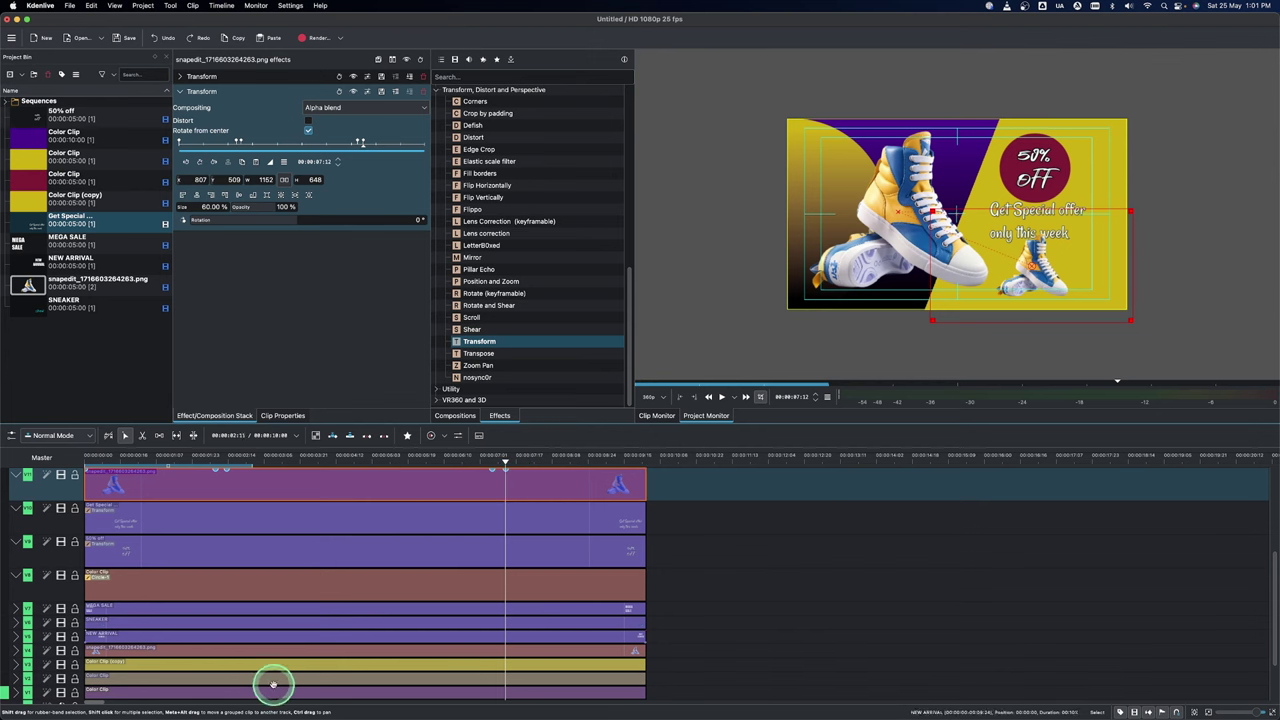
pyautogui.scroll(-2, 440, 612)
pyautogui.hscroll(2, 440, 612)
pyautogui.click(445, 612)
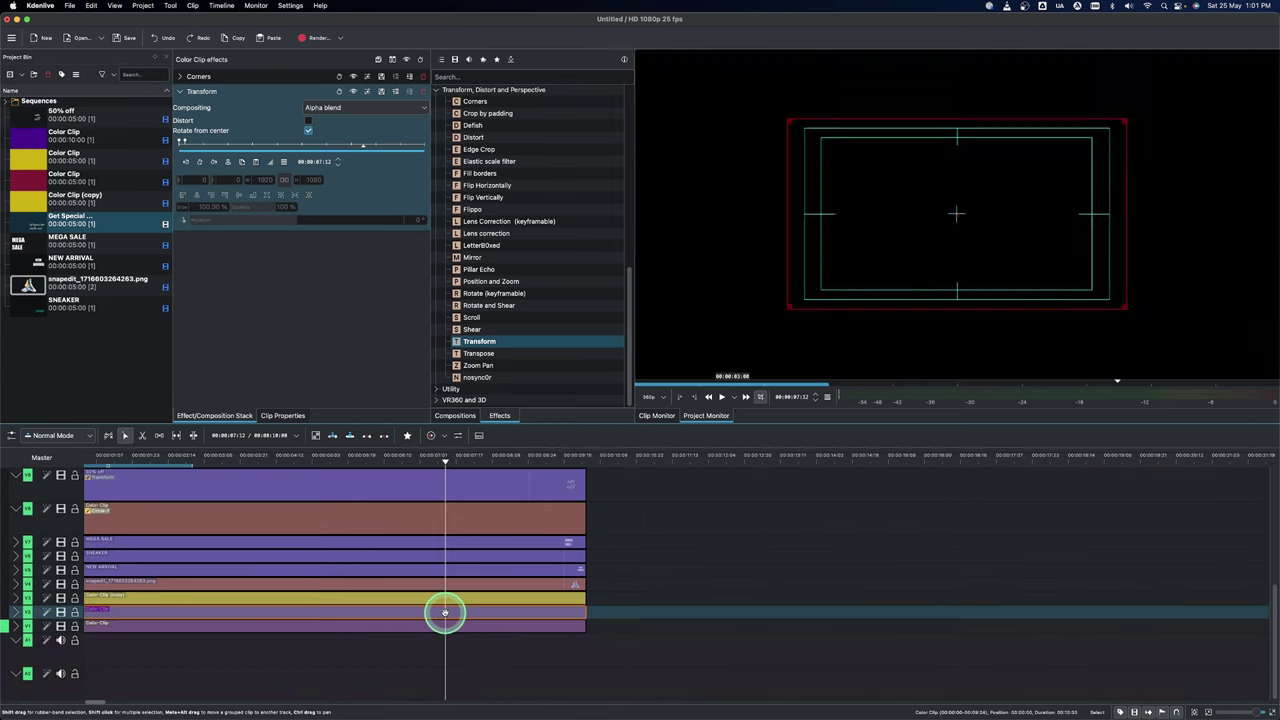
pyautogui.click(200, 162)
# Add a second keyframe at 00:00:07:17 and shift the yellow Color Clip sideways to X 1388
pyautogui.click(455, 462)
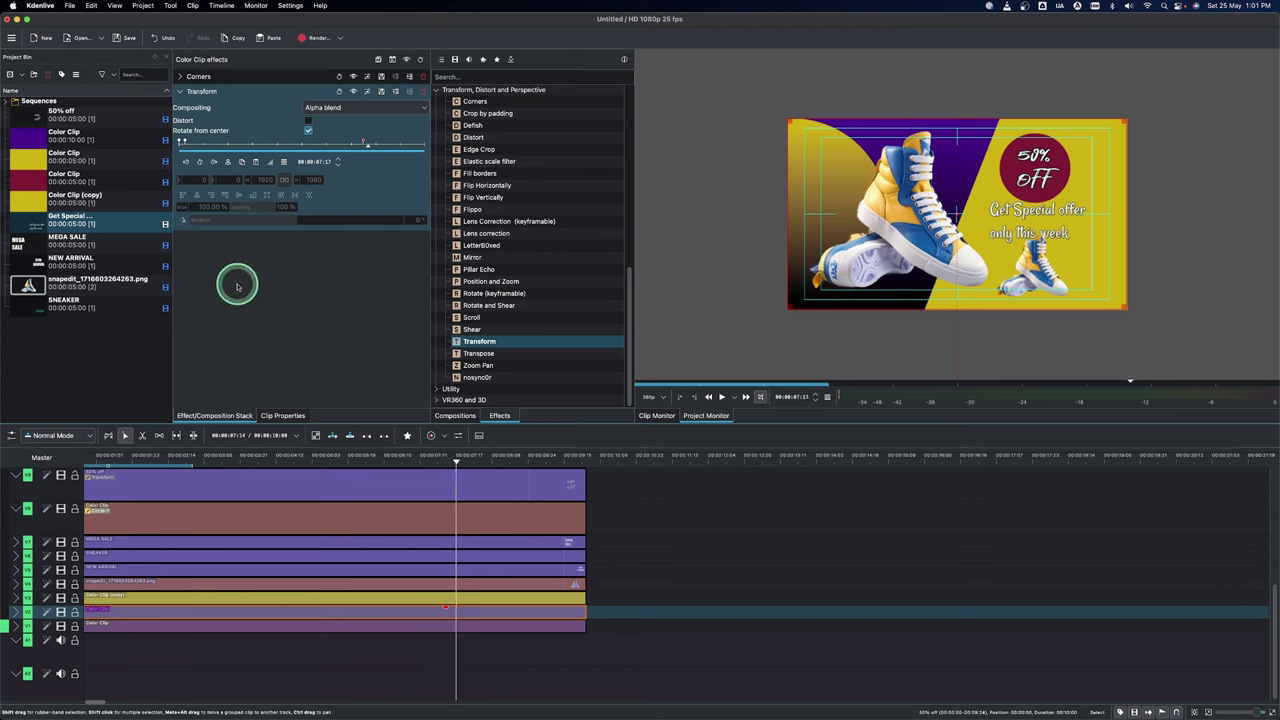
pyautogui.click(199, 162)
pyautogui.moveTo(178, 180); pyautogui.dragTo(388, 194)
pyautogui.moveTo(476, 200); pyautogui.dragTo(710, 220)
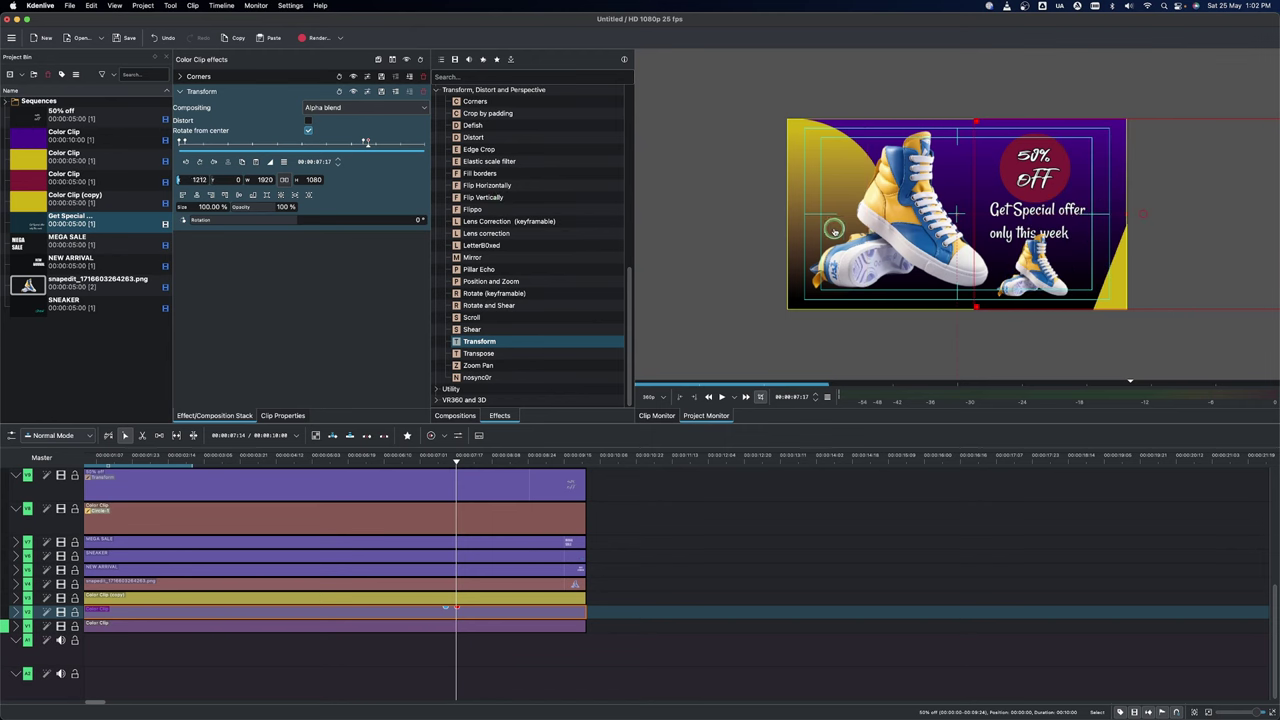
pyautogui.moveTo(833, 230); pyautogui.dragTo(876, 234)
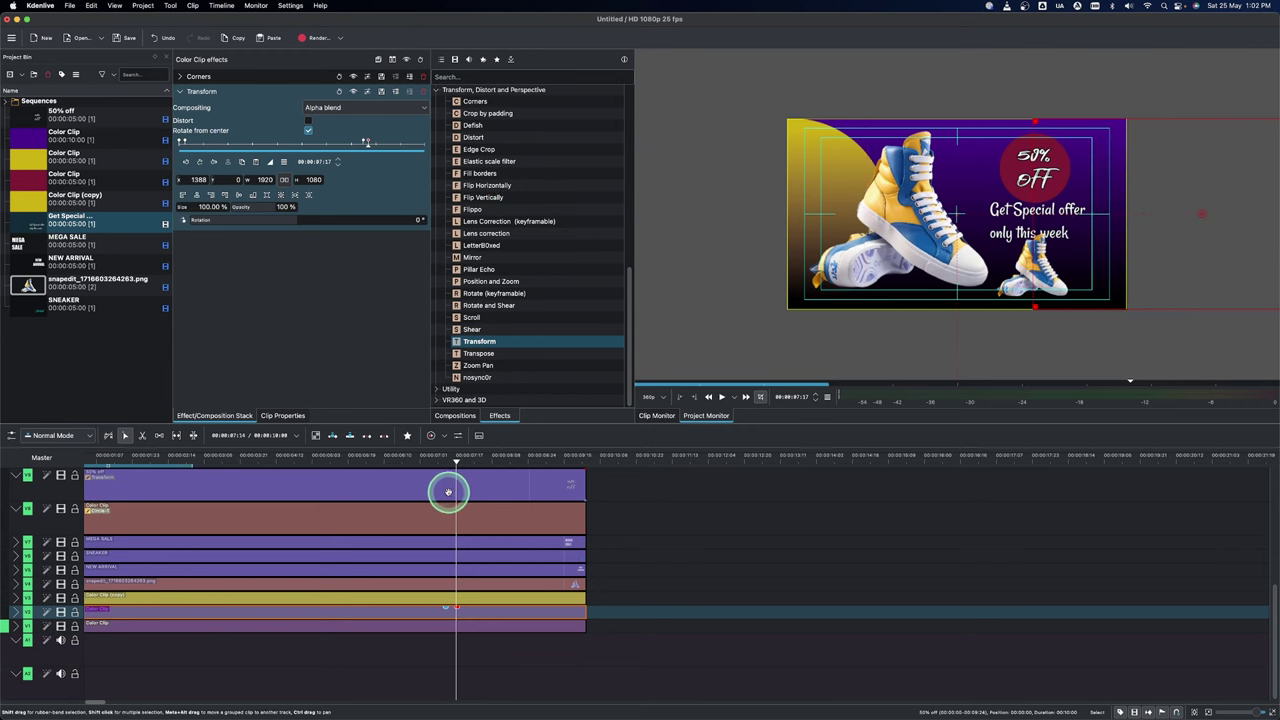
# Add Transform keyframes at 00:00:07:17 and 00:00:07:22 to the sneaker clip on track V4, shifting it slightly and scaling it to 120% at the second
pyautogui.scroll(2, 390, 511)
pyautogui.scroll(-2, 388, 511)
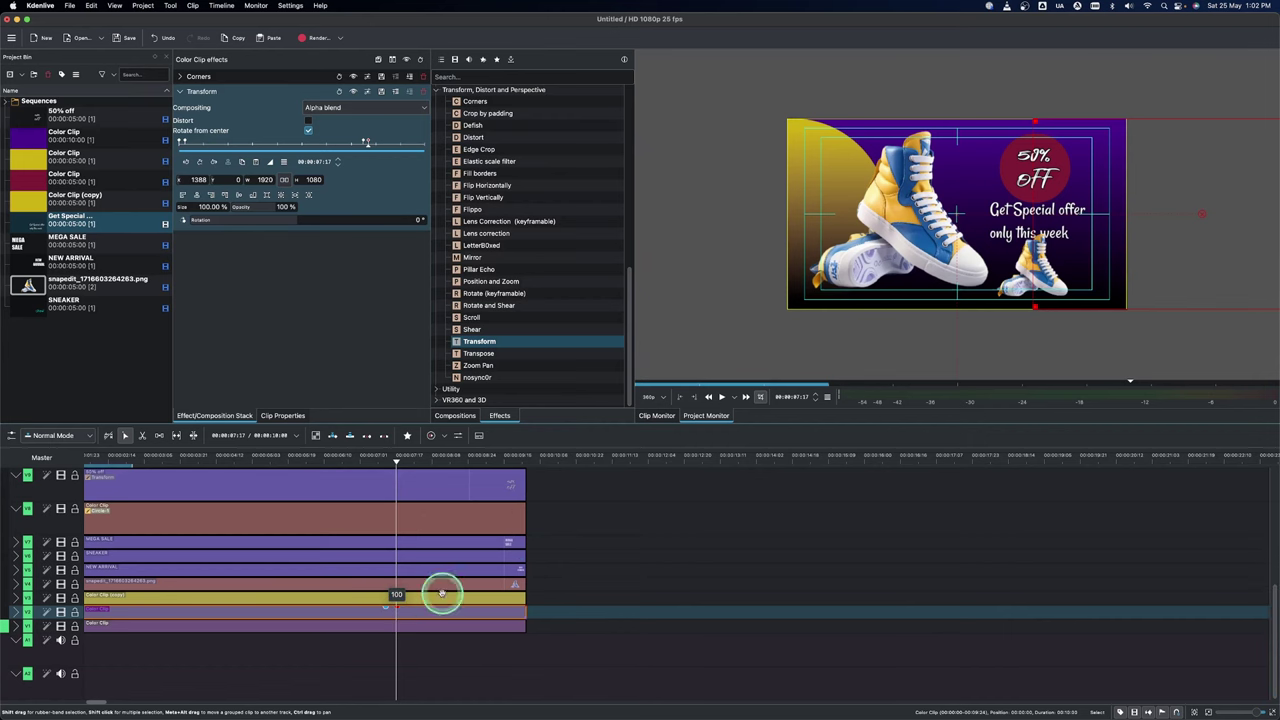
pyautogui.moveTo(1268, 614); pyautogui.dragTo(1271, 545)
pyautogui.click(393, 566)
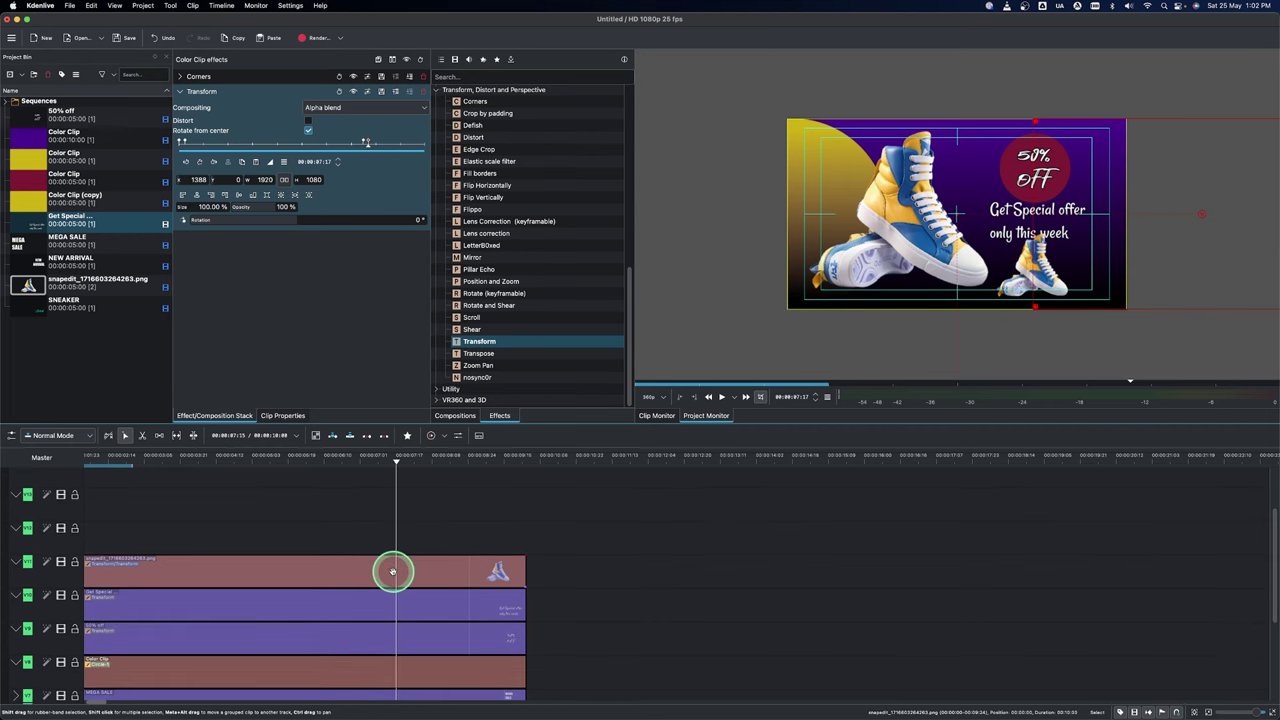
pyautogui.moveTo(1271, 520); pyautogui.dragTo(1268, 576)
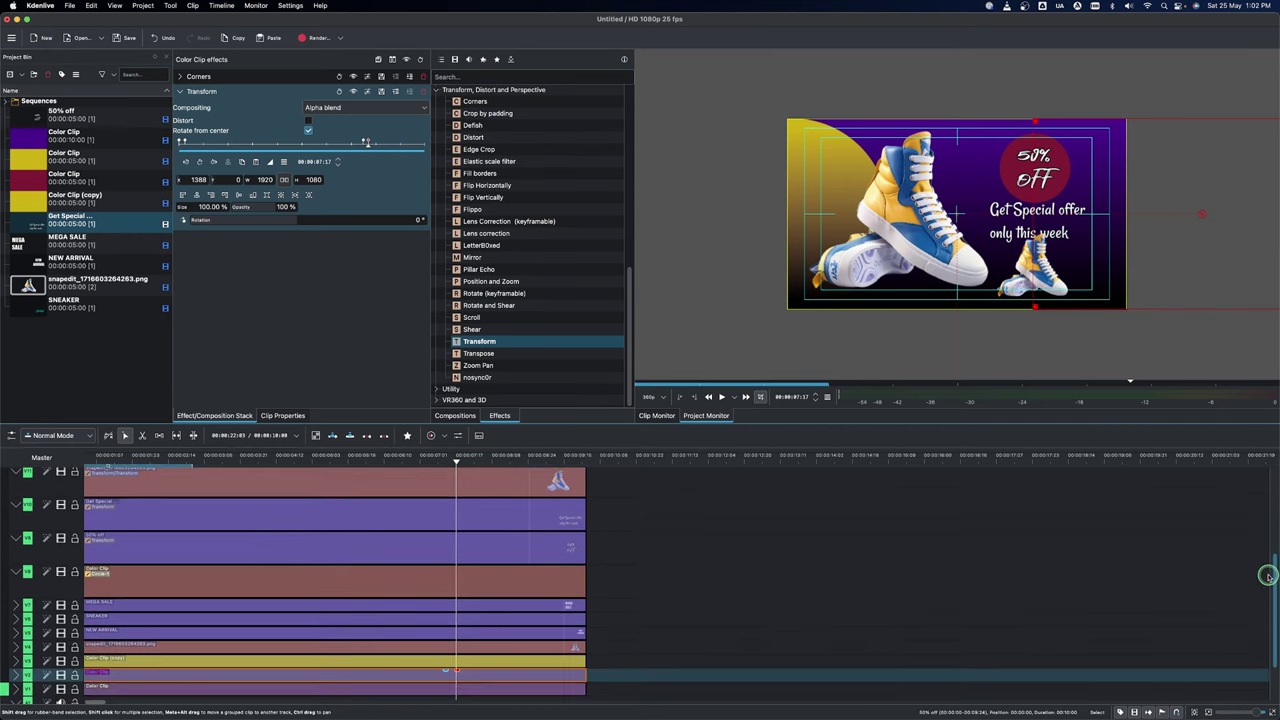
pyautogui.click(443, 645)
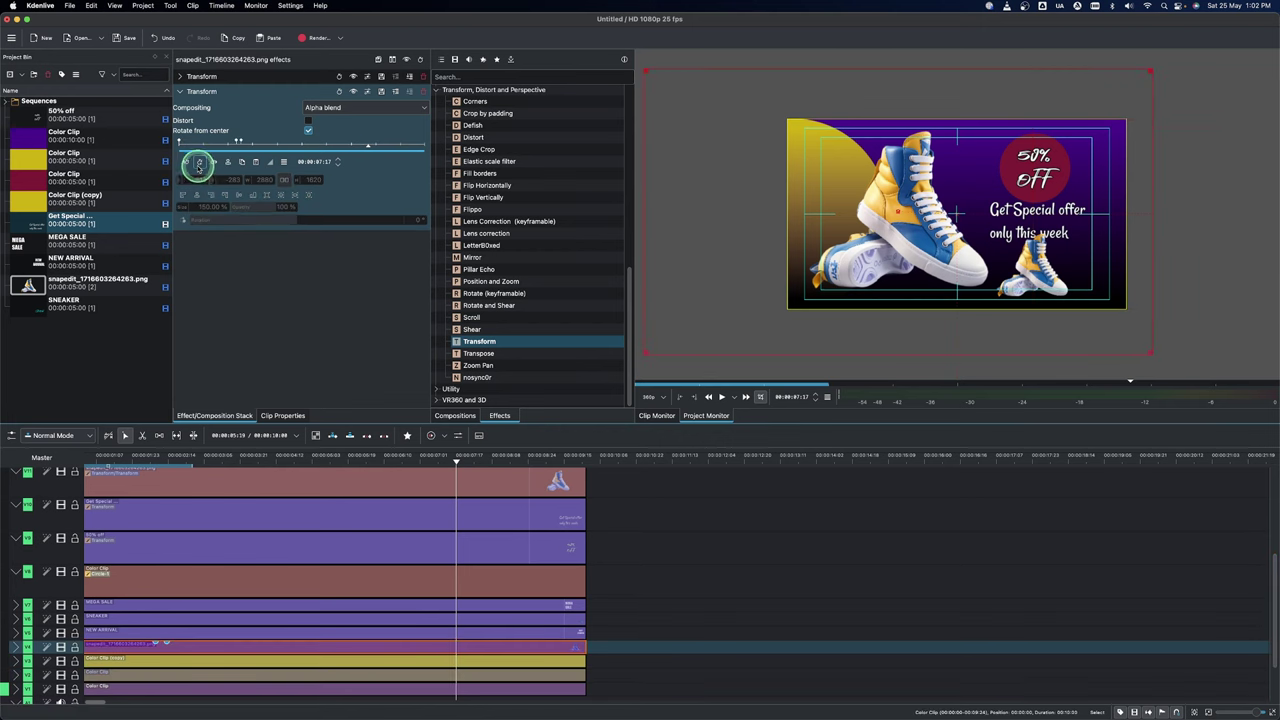
pyautogui.moveTo(457, 460); pyautogui.dragTo(468, 462)
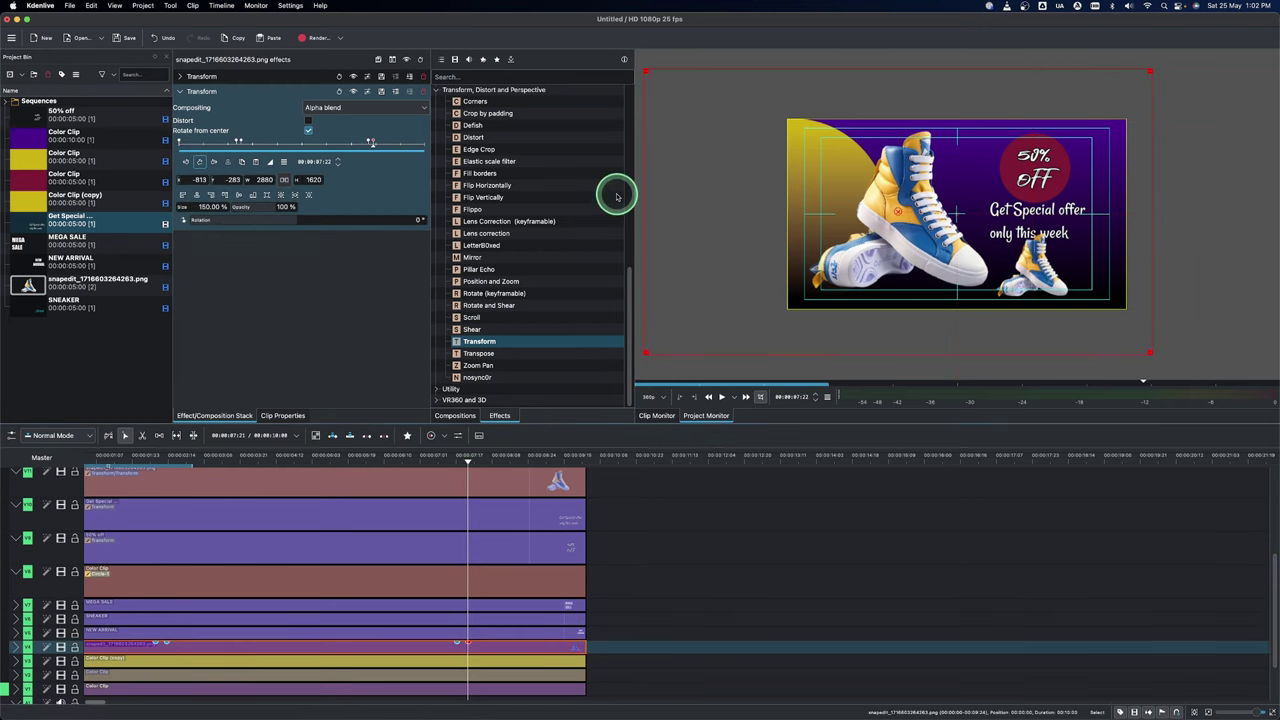
pyautogui.moveTo(898, 212); pyautogui.dragTo(916, 216)
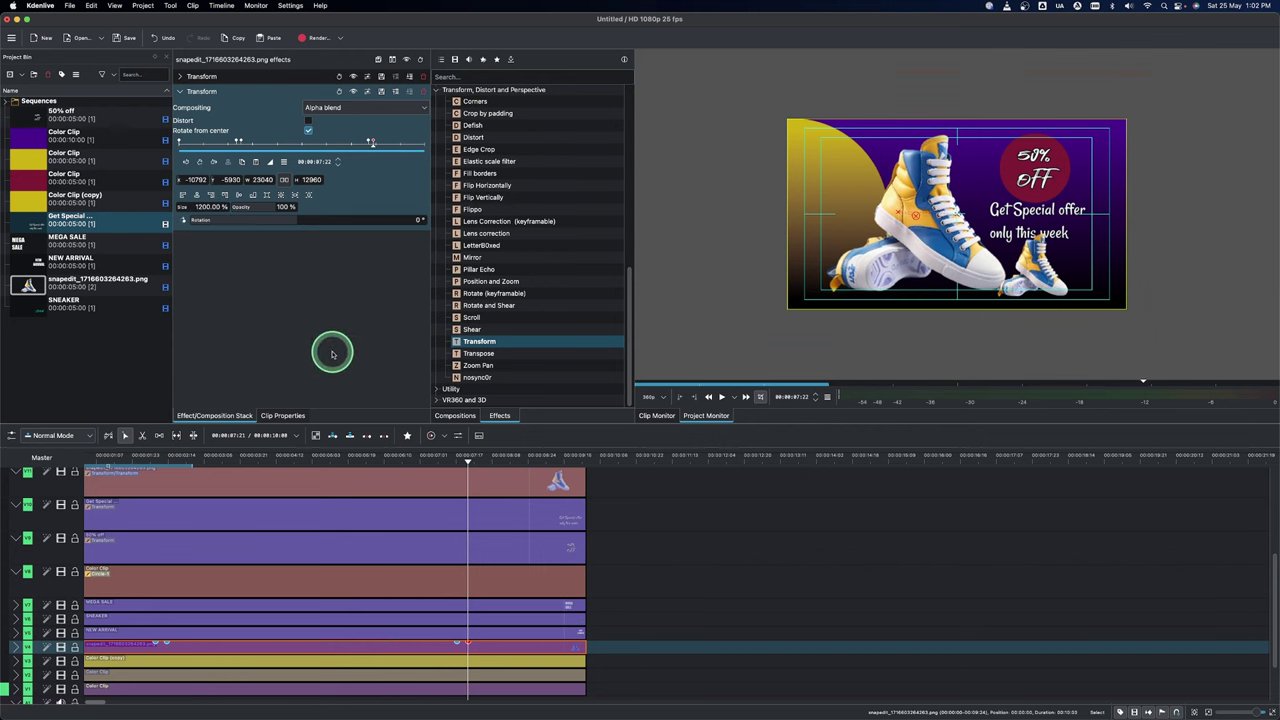
pyautogui.press('BackSpace')
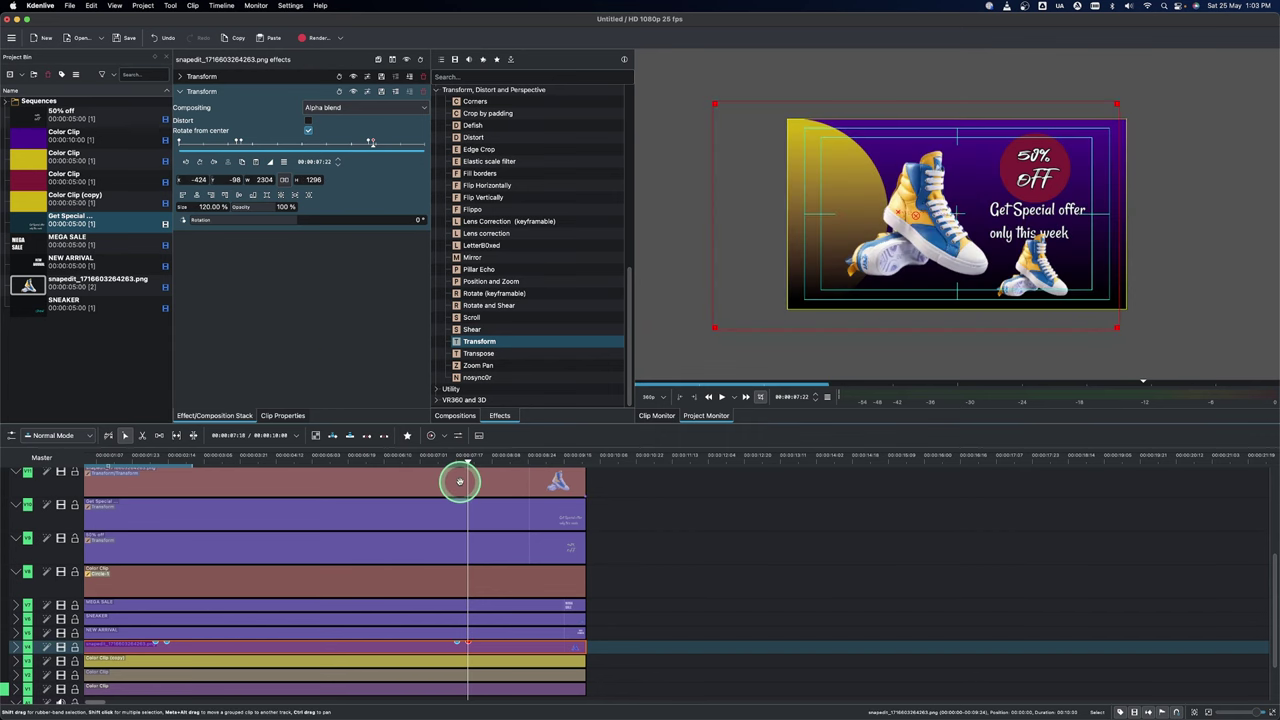
# Add Crop by padding keyframes at 00:00:07:22 and 00:00:08:02 to the yellow Color Clip (copy) on track V3
pyautogui.click(466, 658)
pyautogui.click(200, 120)
pyautogui.click(476, 458)
pyautogui.moveTo(476, 458); pyautogui.dragTo(479, 458)
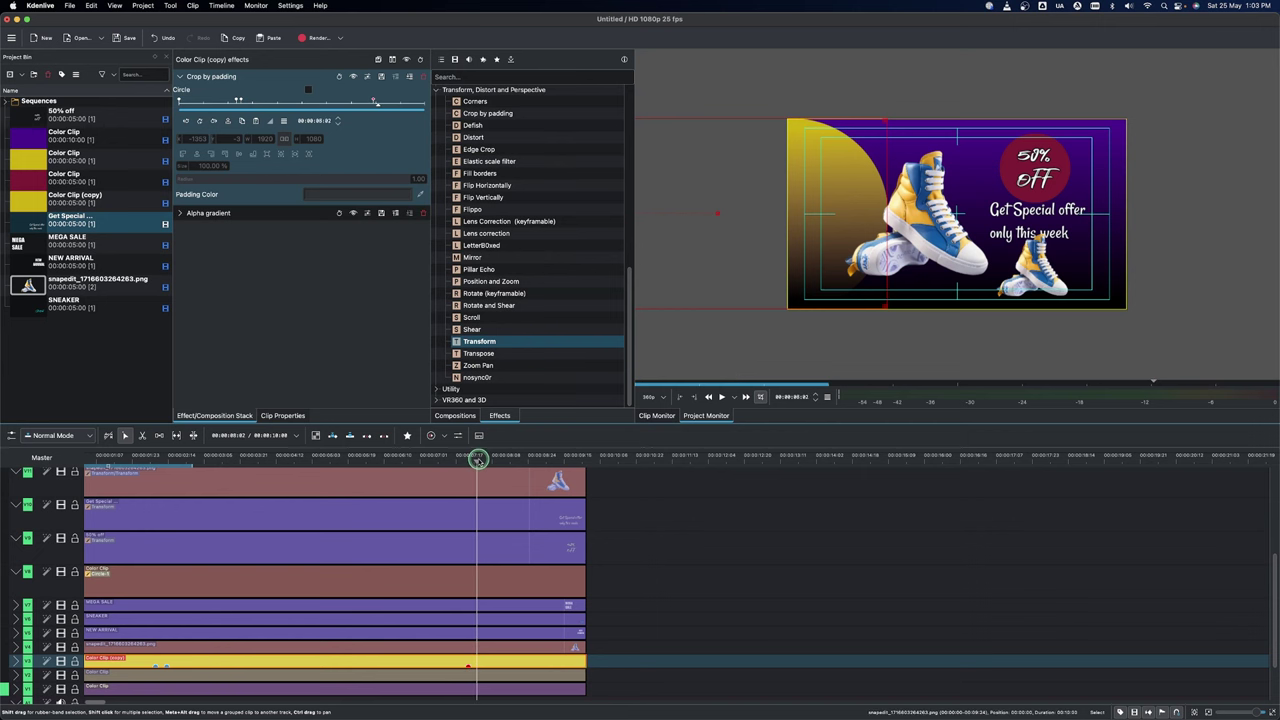
pyautogui.click(200, 121)
pyautogui.click(198, 163)
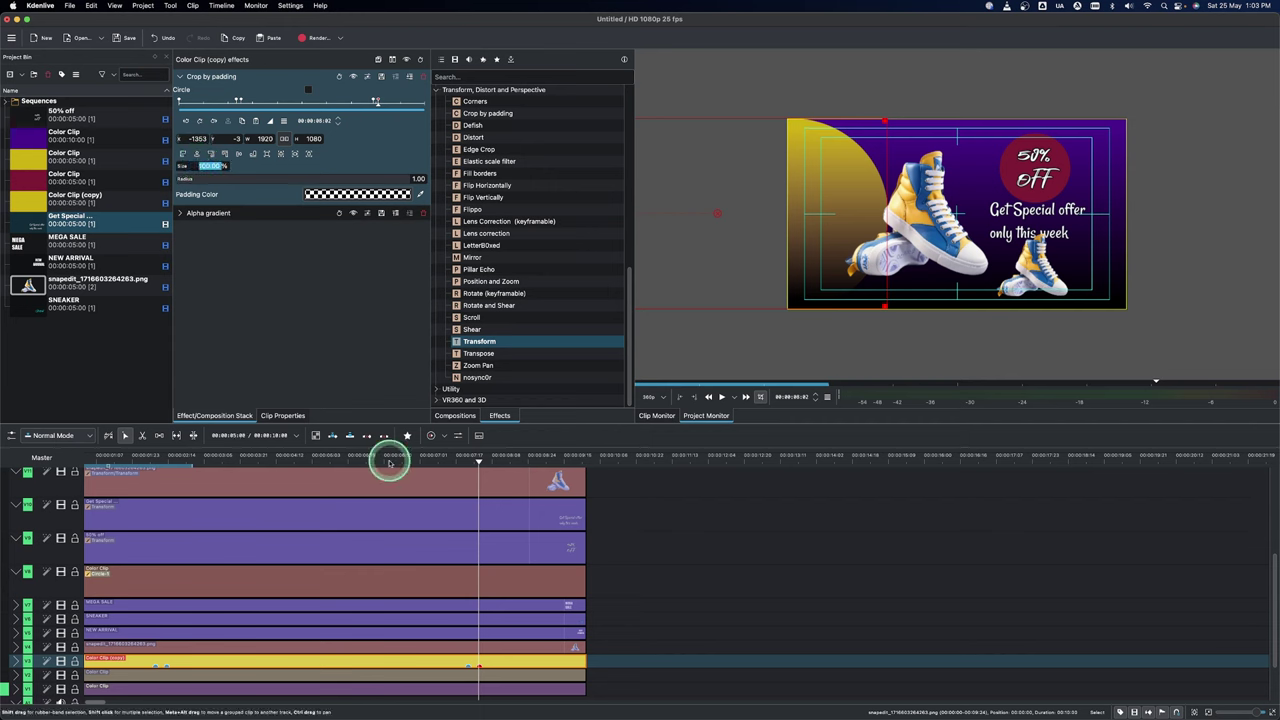
# Shrink the yellow crop at 00:00:08:02 and reshape it into a circle of 711 x 728 behind the sneaker, at X 304, Y 215
pyautogui.moveTo(212, 166); pyautogui.dragTo(183, 166)
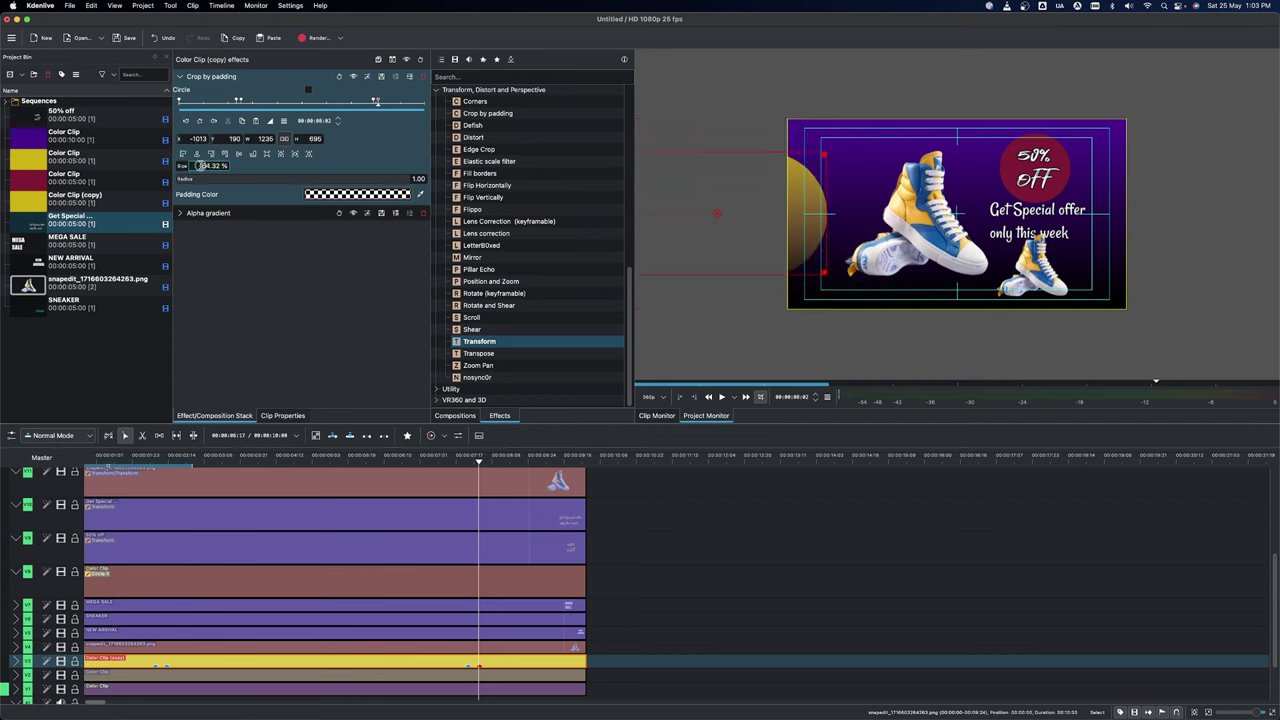
pyautogui.write('60')
pyautogui.press('Return')
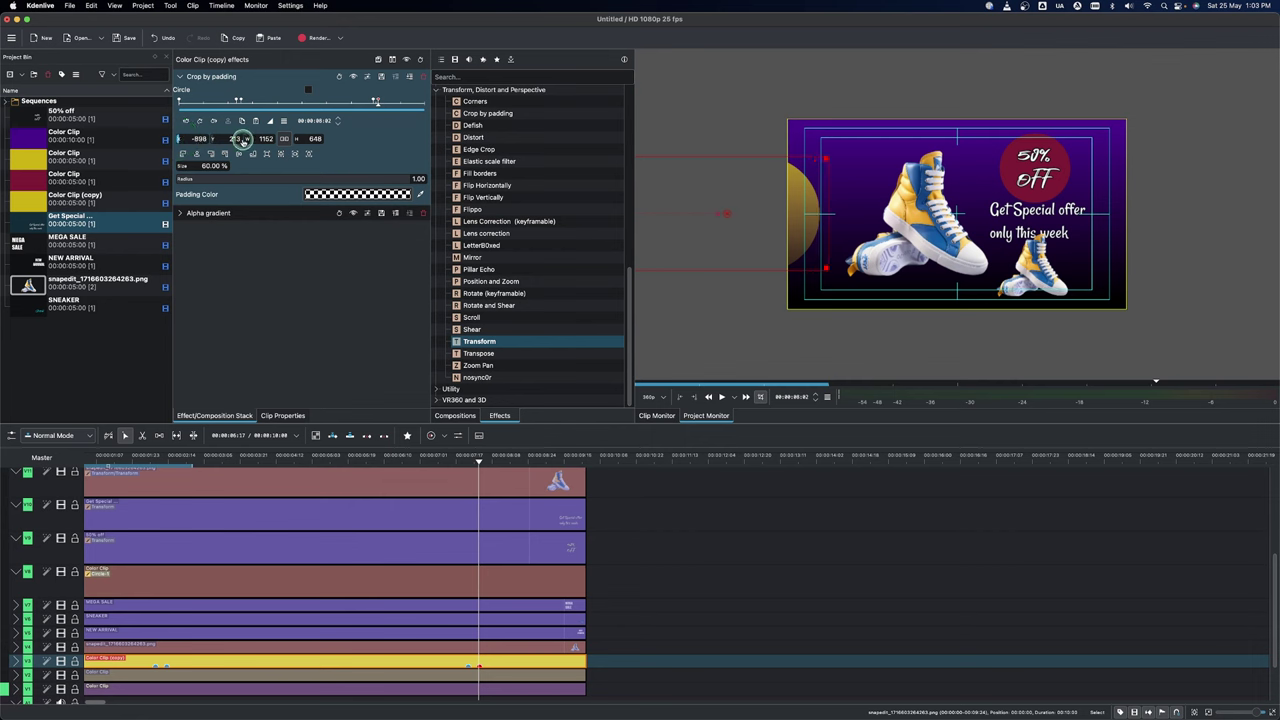
pyautogui.moveTo(284, 140); pyautogui.dragTo(410, 150)
pyautogui.click(185, 76)
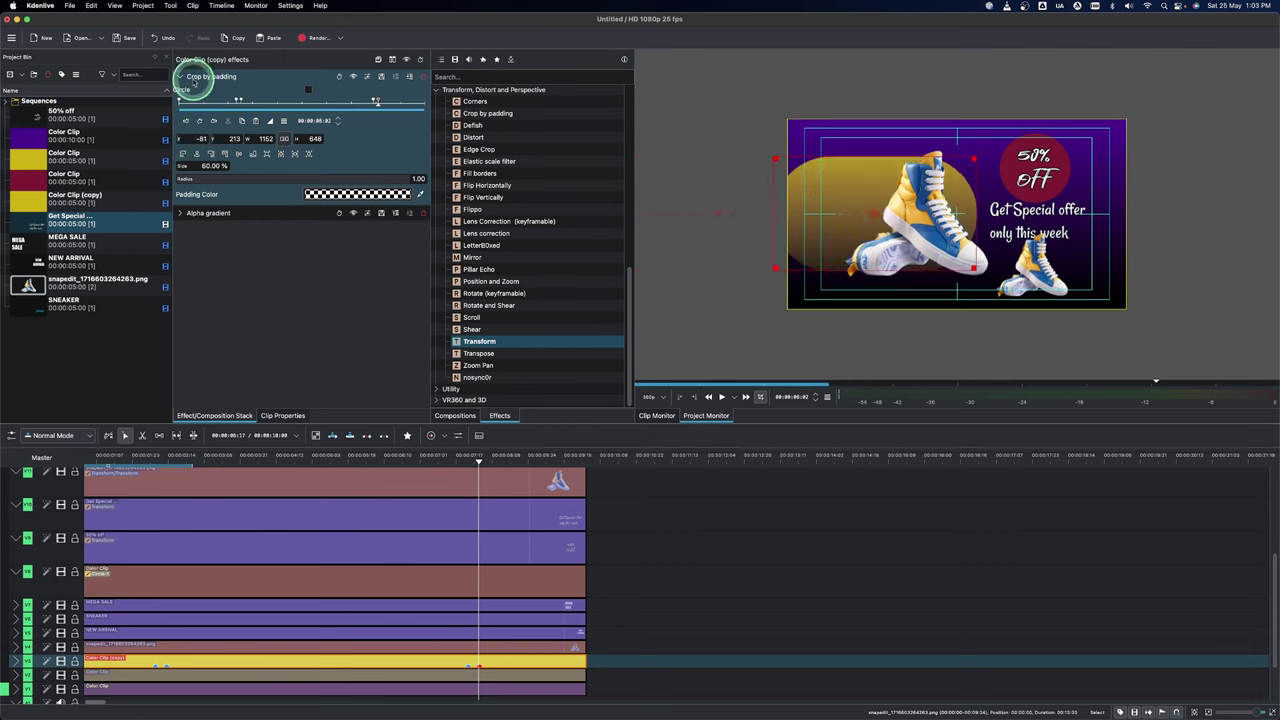
pyautogui.click(197, 120)
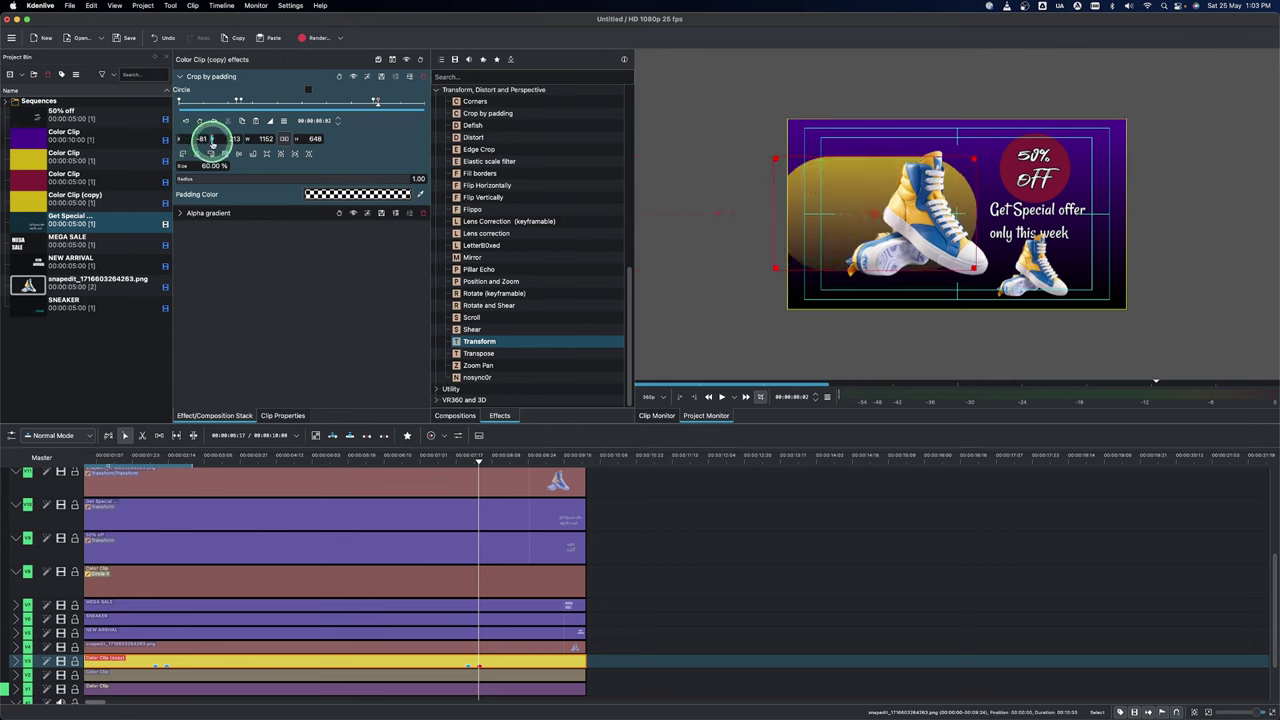
pyautogui.moveTo(776, 158); pyautogui.dragTo(857, 143)
pyautogui.moveTo(916, 208); pyautogui.dragTo(914, 222)
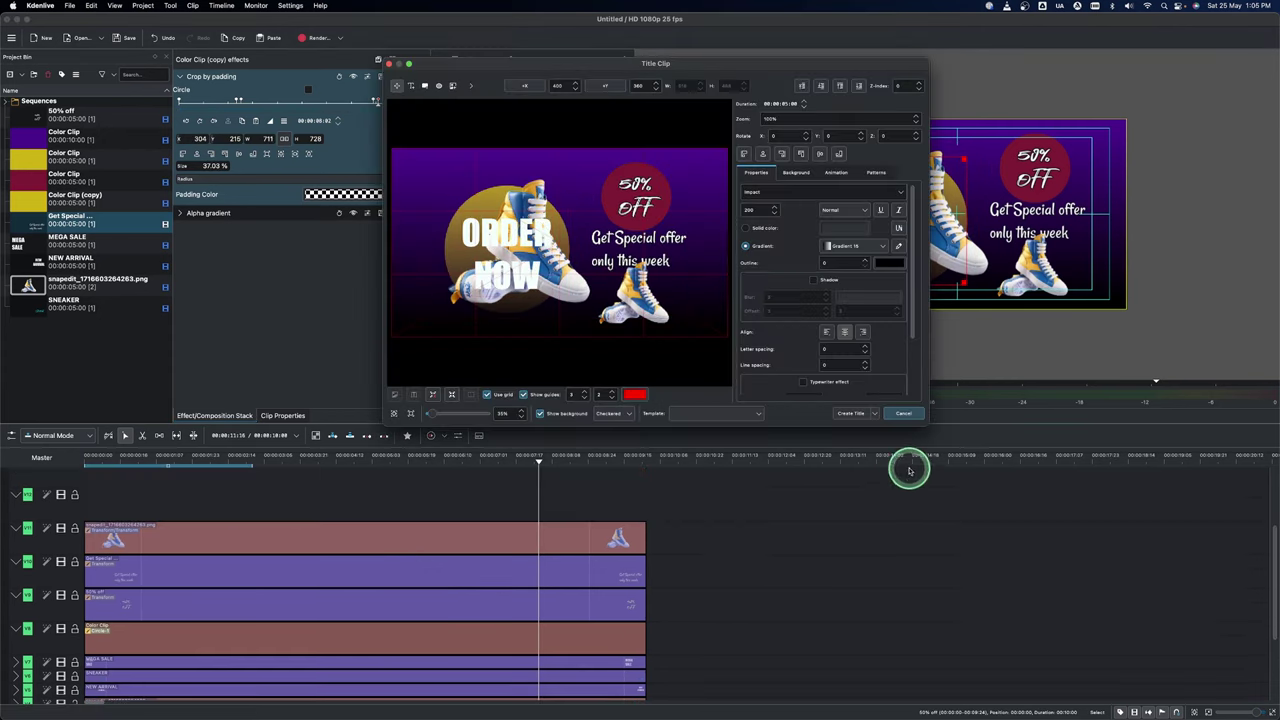
# Create the ORDER NOW title clip, place it at the start of track V12 and extend it to match the other clips' end
pyautogui.click(852, 412)
pyautogui.moveTo(33, 289); pyautogui.dragTo(93, 521)
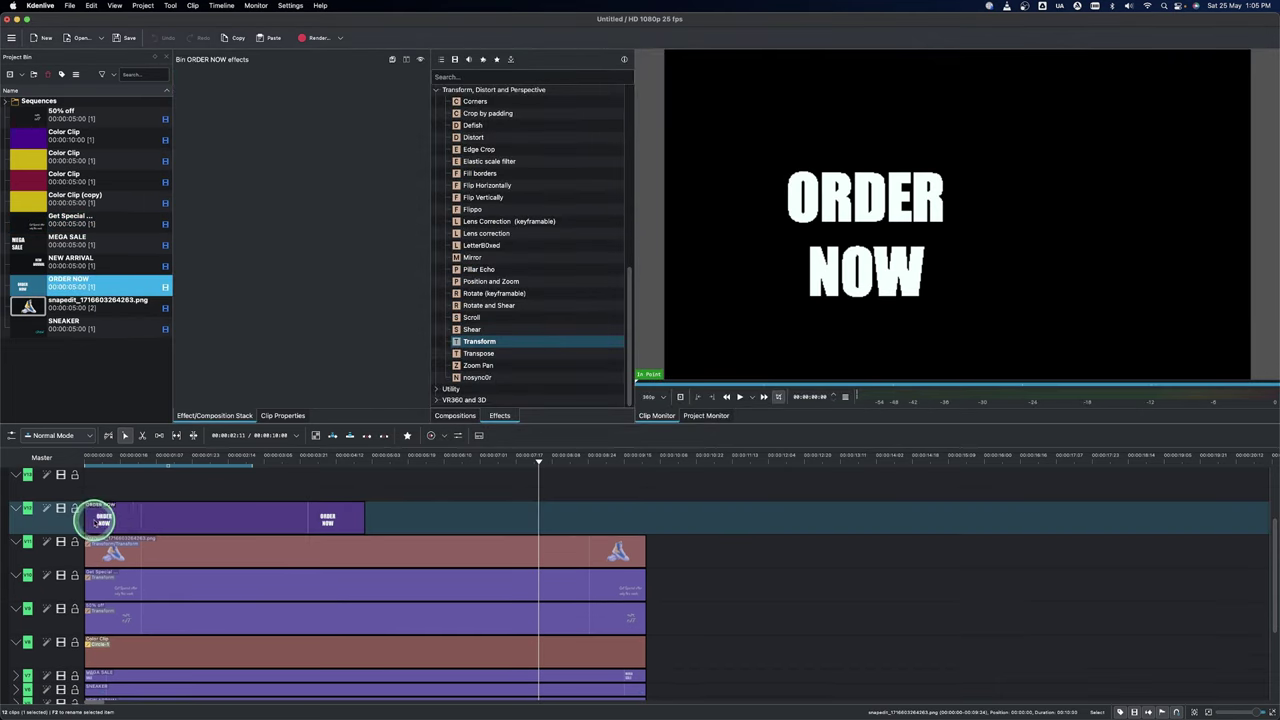
pyautogui.moveTo(362, 524); pyautogui.dragTo(526, 600)
pyautogui.hscroll(1, 526, 600)
pyautogui.hscroll(-1, 530, 582)
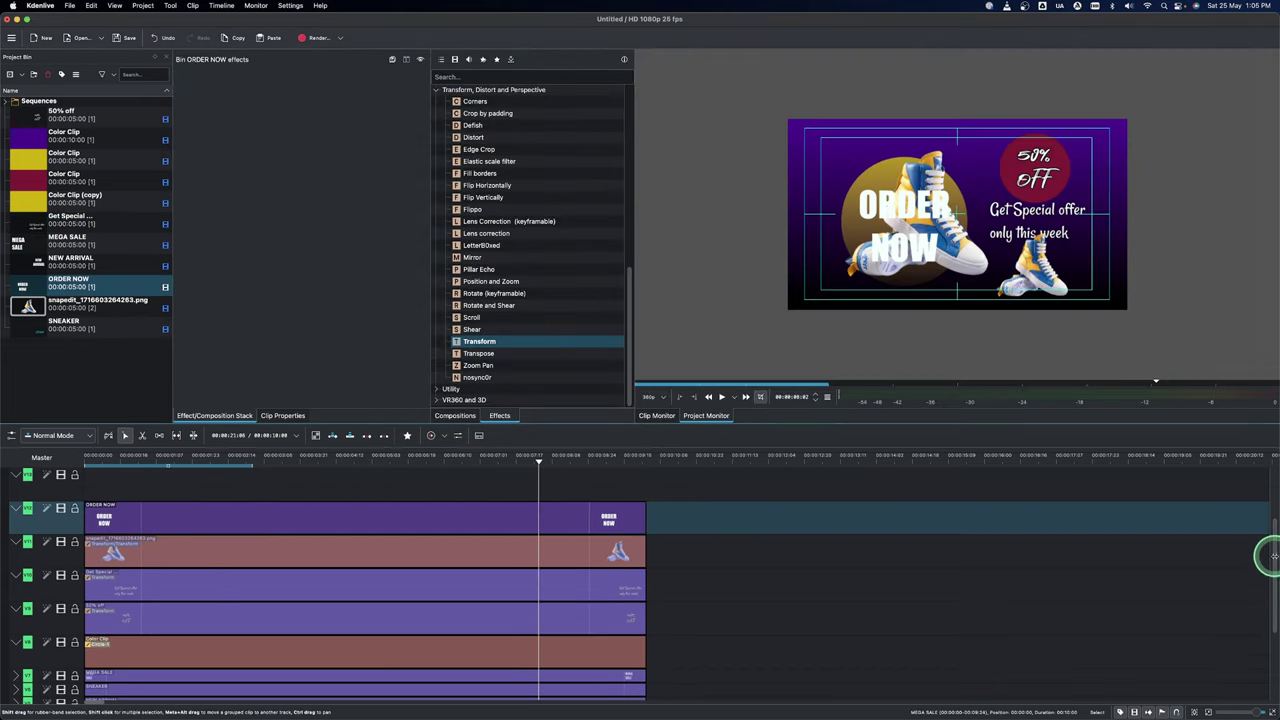
pyautogui.moveTo(1271, 557); pyautogui.dragTo(1271, 591)
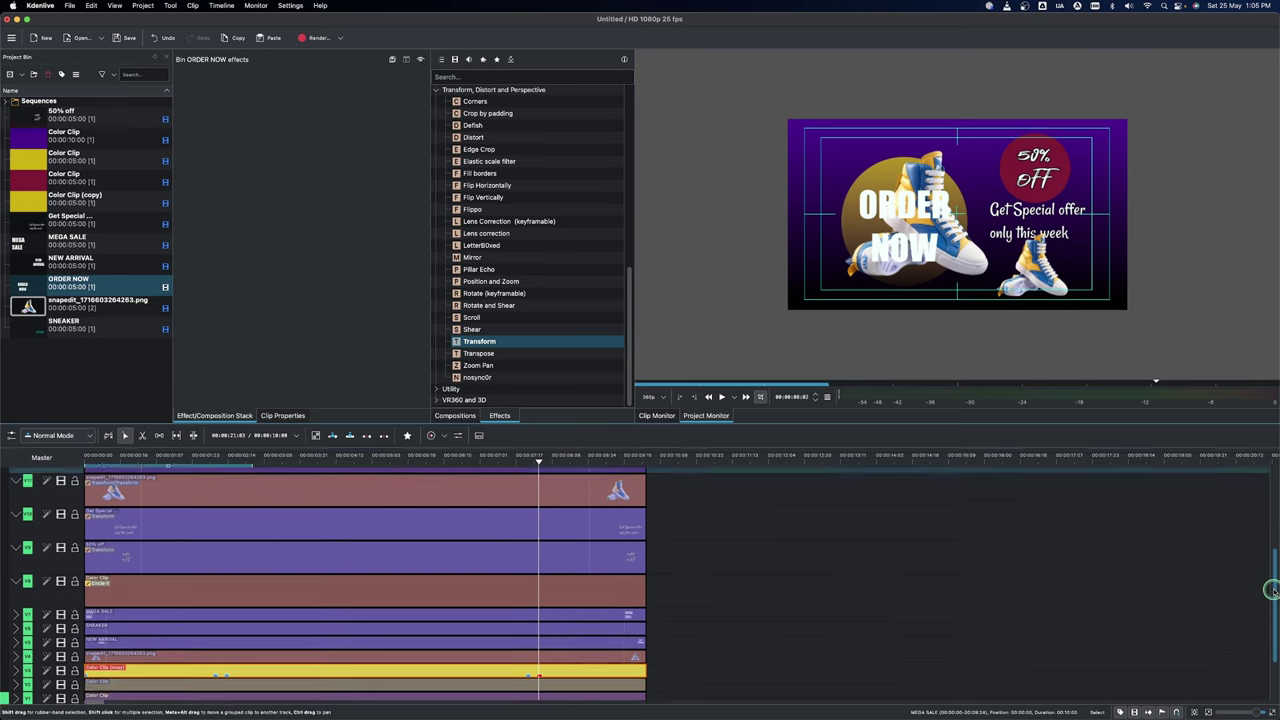
pyautogui.click(537, 650)
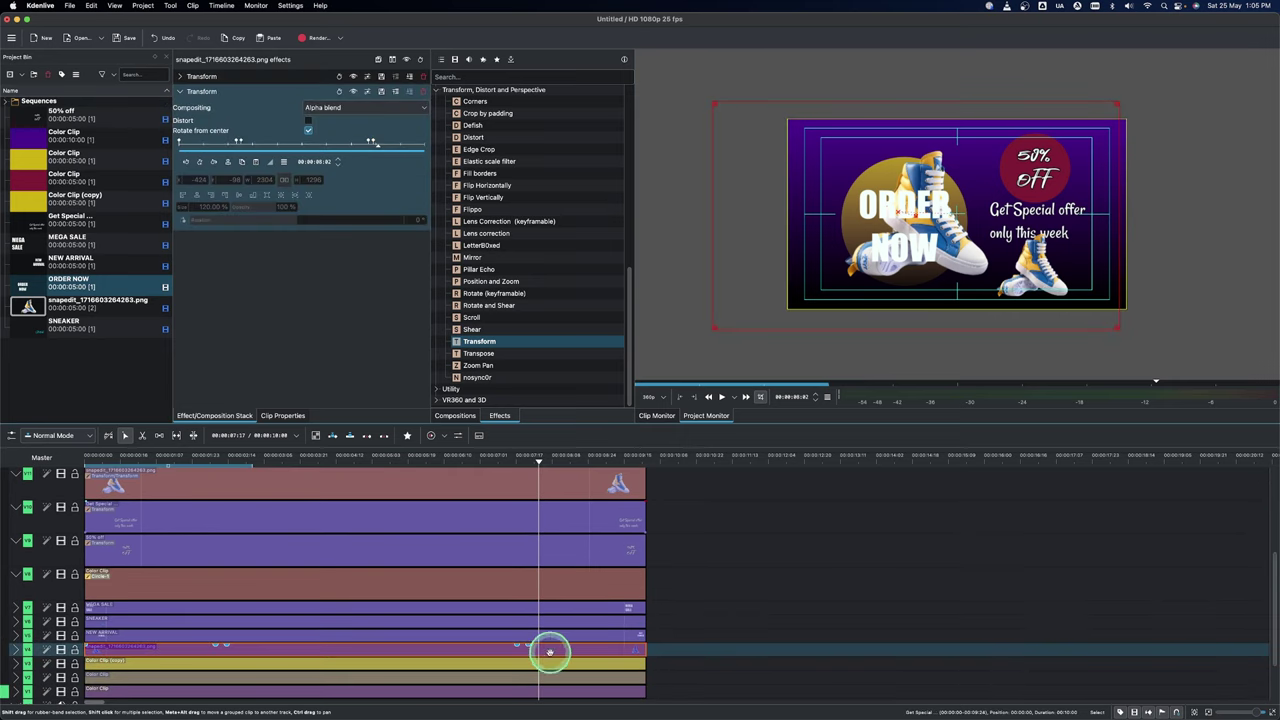
pyautogui.hscroll(2, 1267, 614)
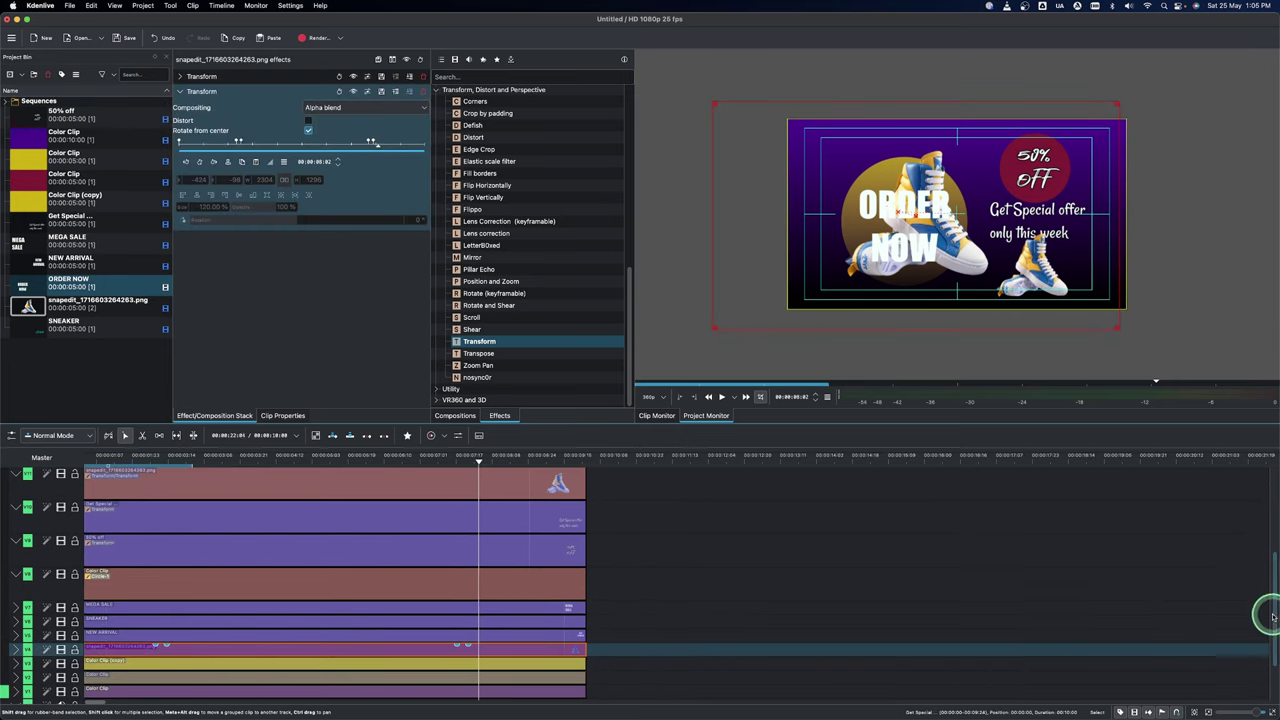
pyautogui.moveTo(1270, 613); pyautogui.dragTo(1271, 562)
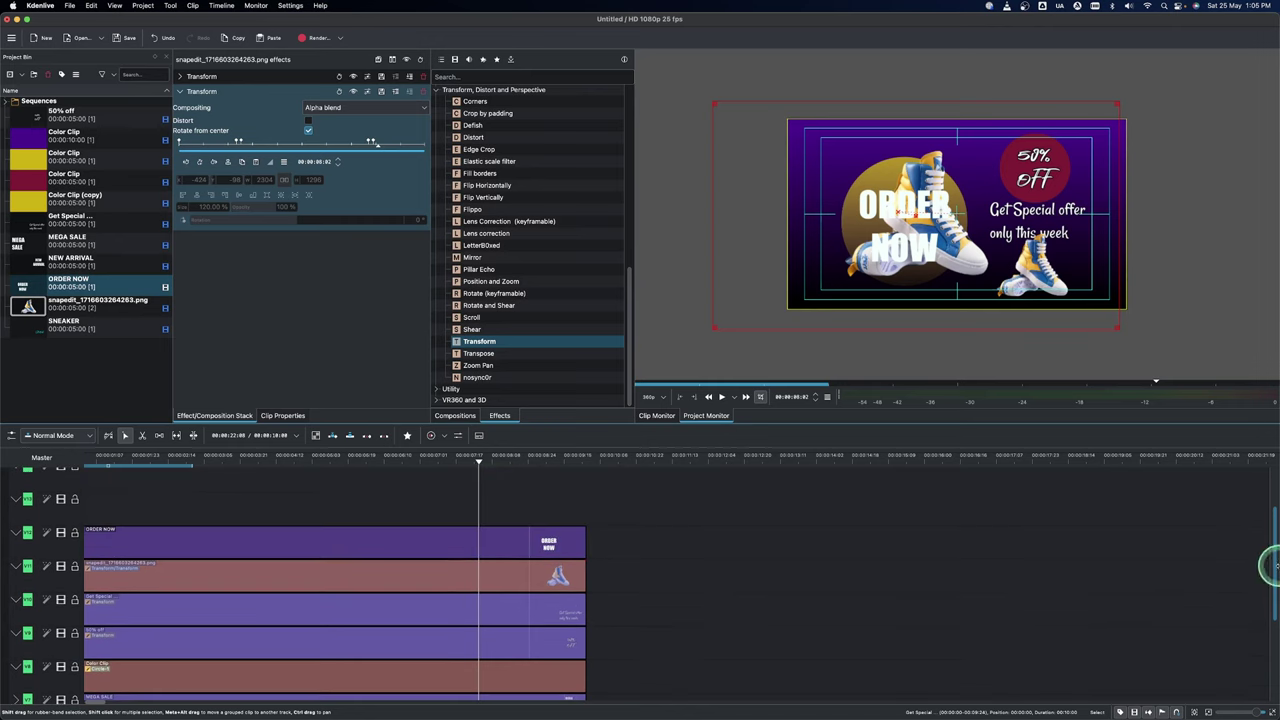
# Apply a Transform effect to the ORDER NOW clip and keyframe it at 00:00:08:02, moved above the frame to Y -839
pyautogui.click(478, 540)
pyautogui.moveTo(466, 341); pyautogui.dragTo(352, 300)
pyautogui.click(213, 168)
pyautogui.moveTo(213, 168); pyautogui.dragTo(3, 355)
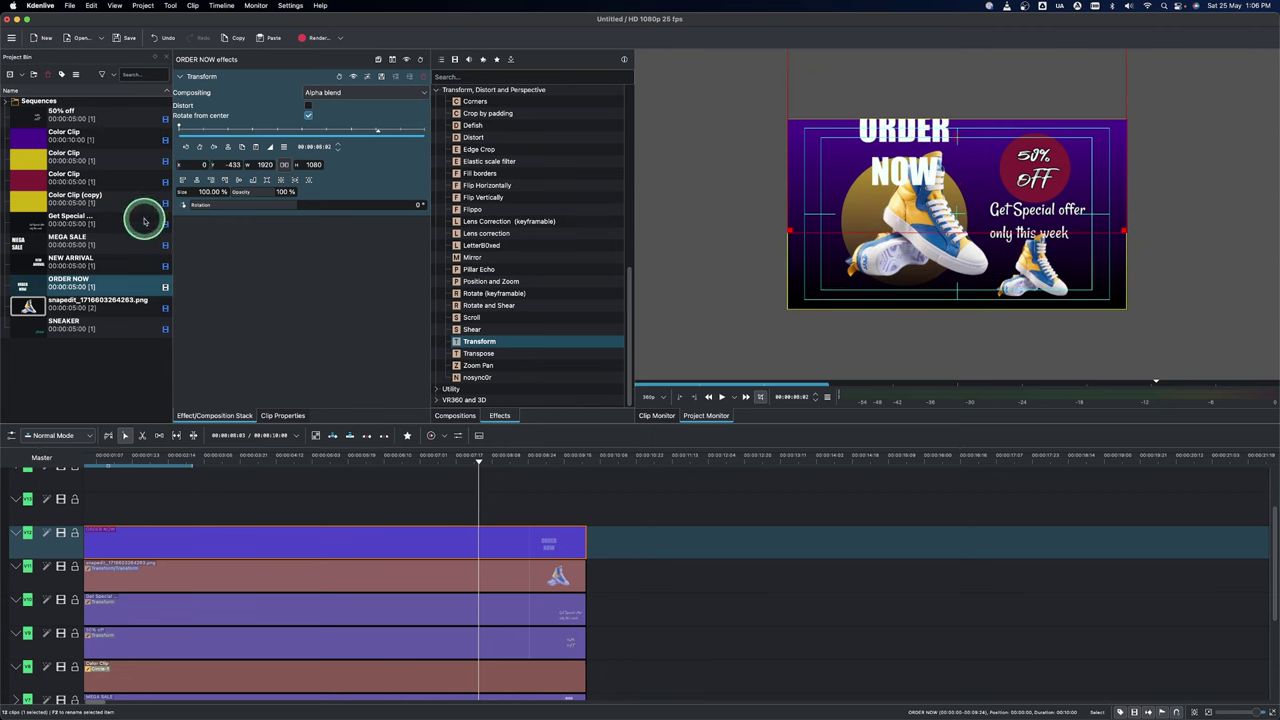
pyautogui.click(199, 147)
# Add a second Transform keyframe to the ORDER NOW clip at 00:00:08:07 and bring the text back to Y 0
pyautogui.moveTo(481, 490); pyautogui.dragTo(490, 461)
pyautogui.click(198, 147)
pyautogui.moveTo(223, 165); pyautogui.dragTo(247, 168)
pyautogui.click(374, 411)
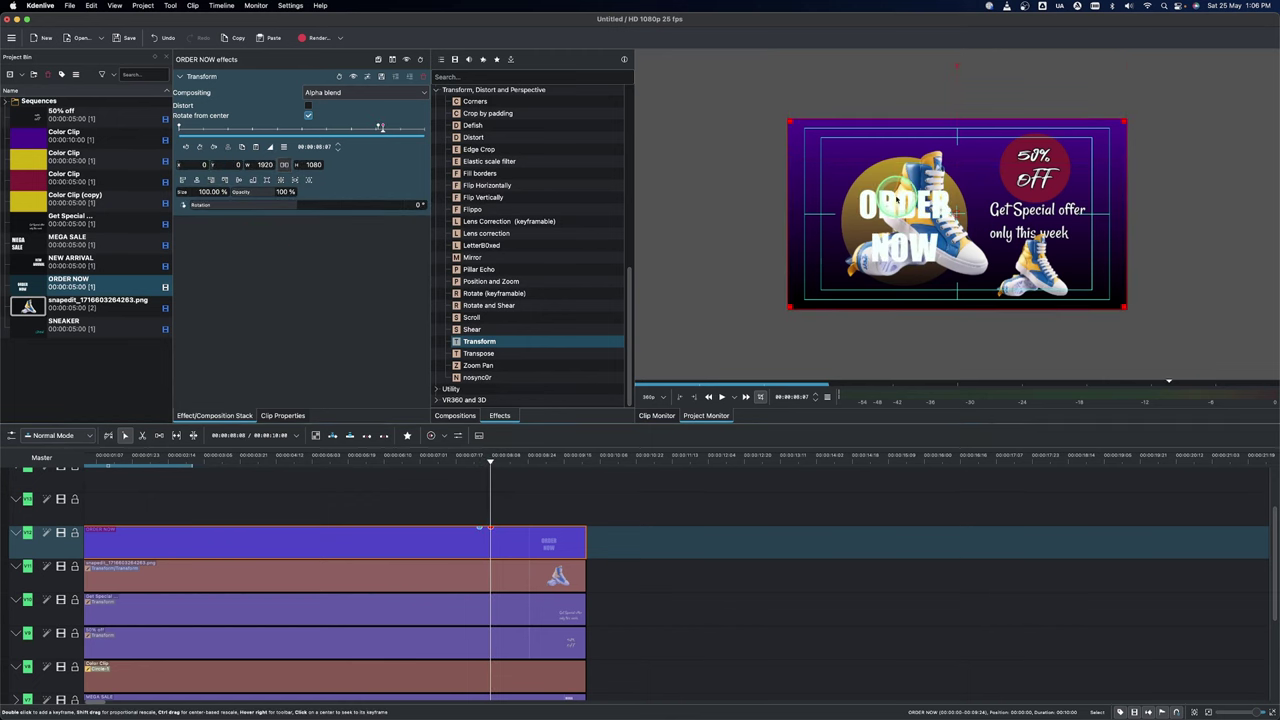
# Add a Transform keyframe to the sneaker clip on track V4 at the ORDER NOW clip's first keyframe, 00:00:08:02
pyautogui.click(490, 611)
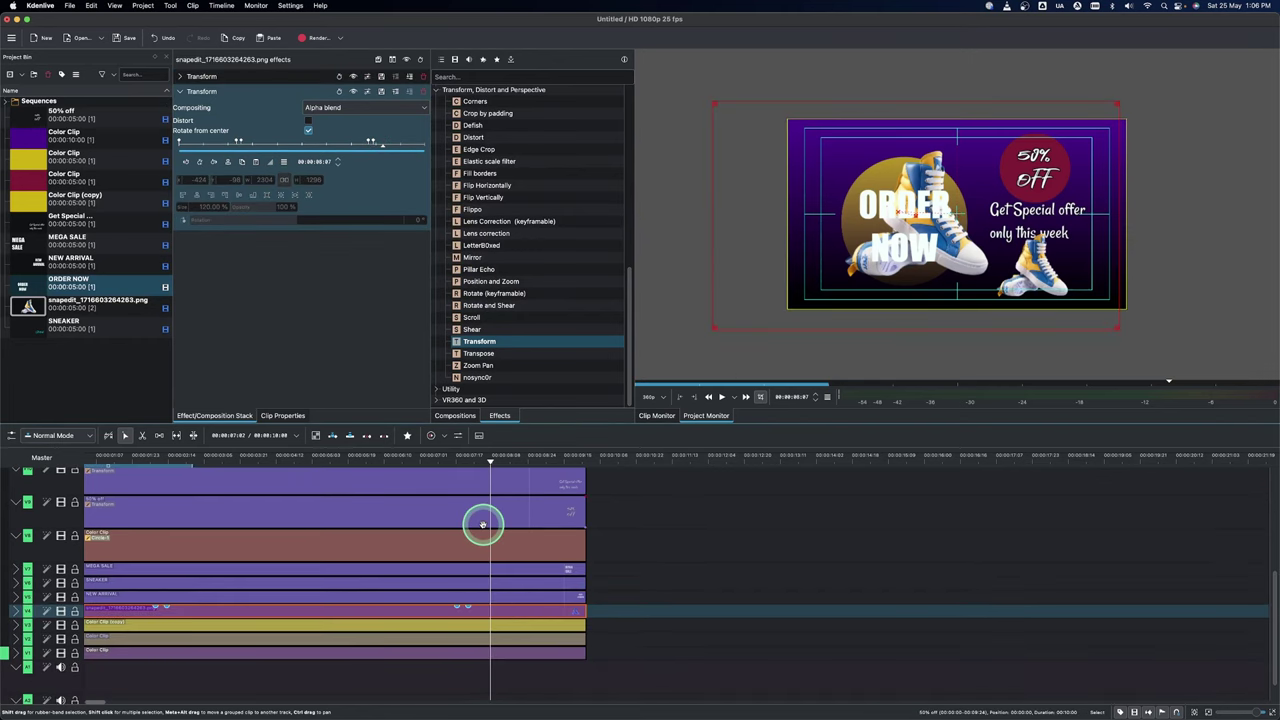
pyautogui.hscroll(-2, 485, 524)
pyautogui.moveTo(1271, 602); pyautogui.dragTo(1271, 522)
pyautogui.click(551, 563)
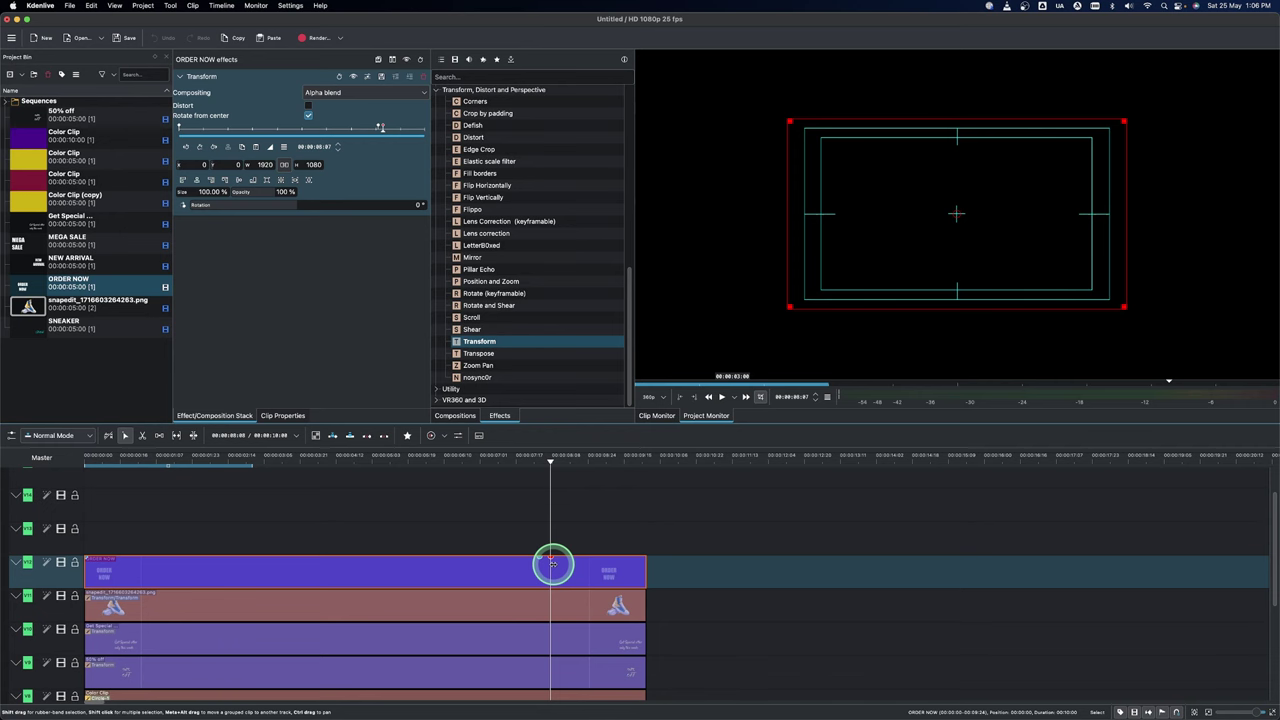
pyautogui.click(539, 557)
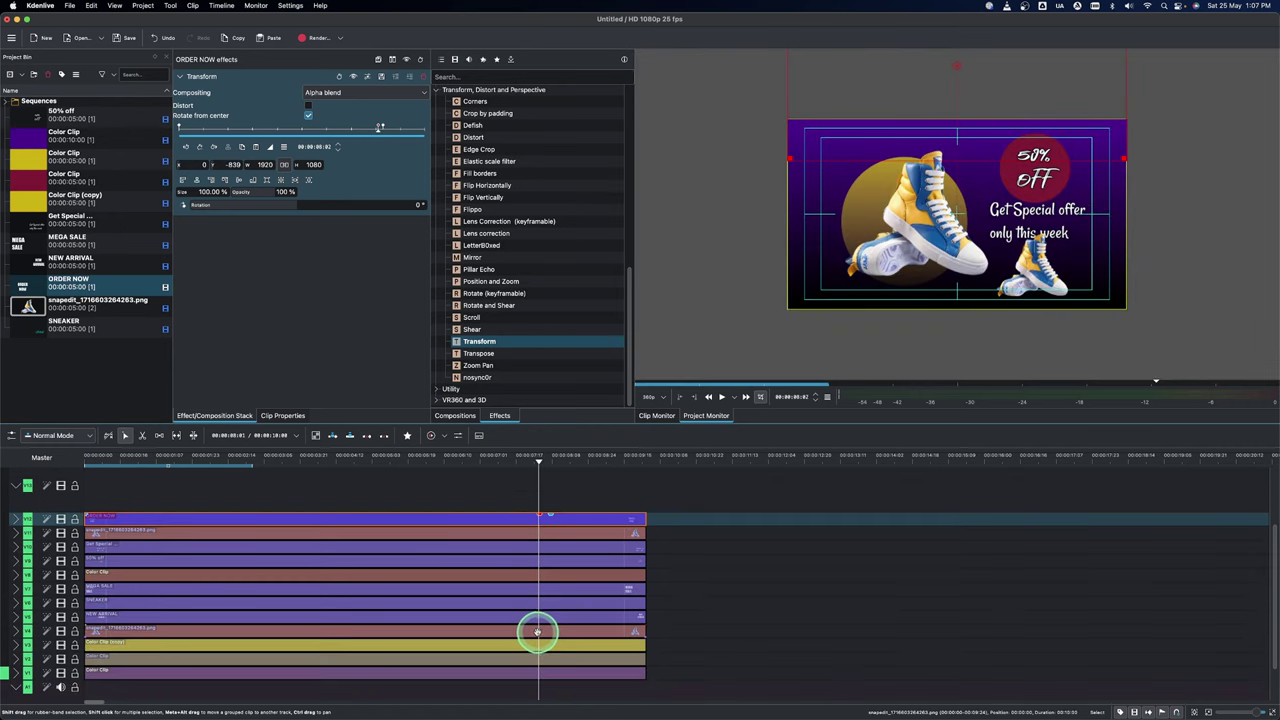
pyautogui.click(539, 633)
pyautogui.click(198, 162)
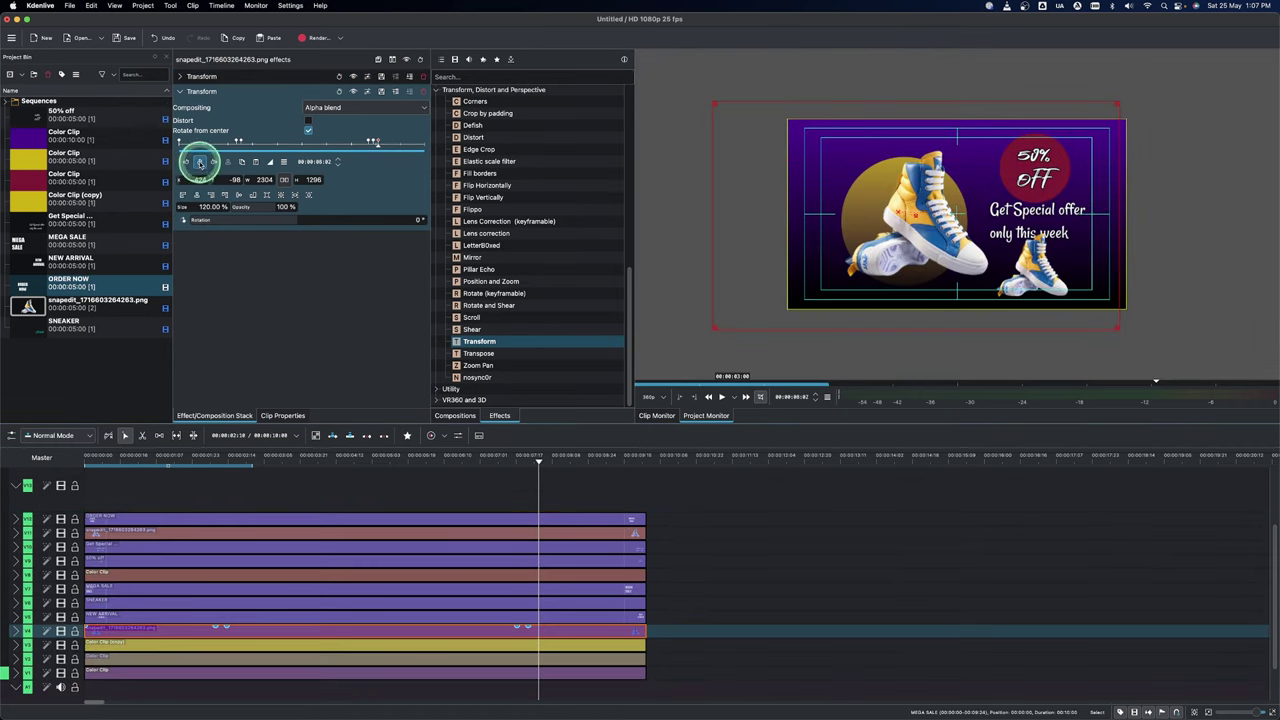
# Add another keyframe to the V4 sneaker clip at 00:00:08:07 and move the sneaker down out of the frame to Y 814
pyautogui.click(540, 521)
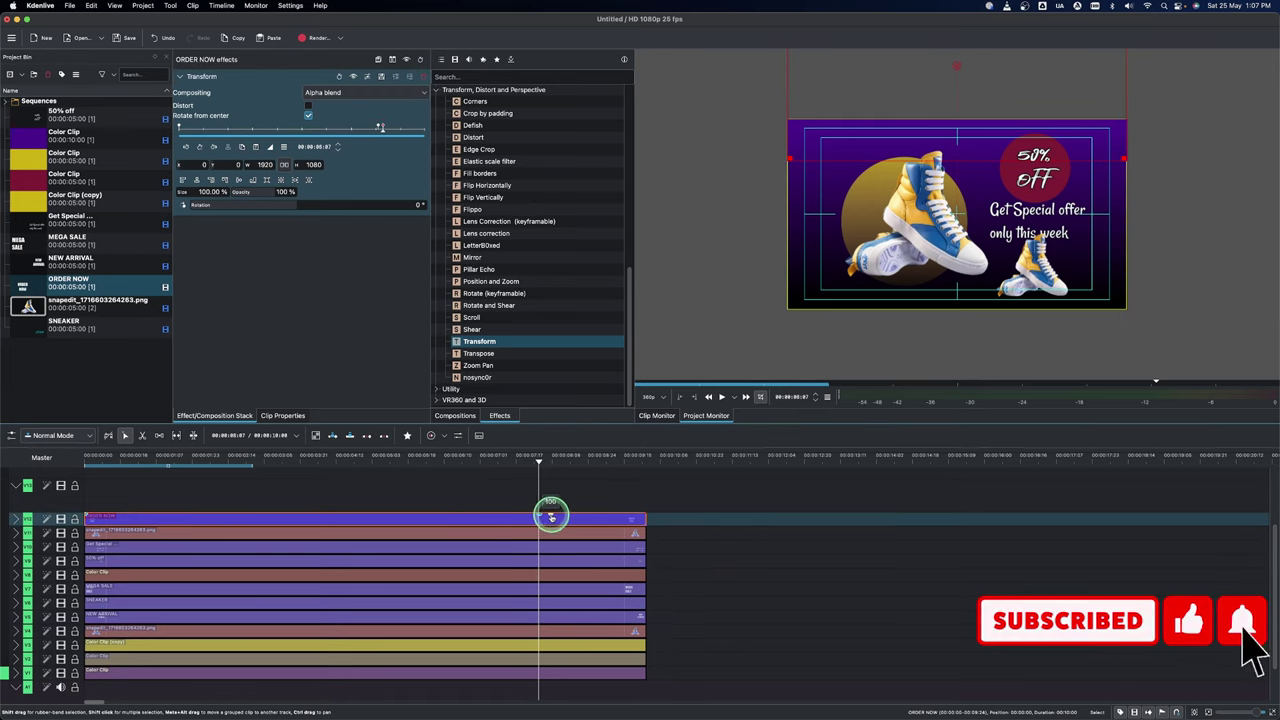
pyautogui.click(550, 515)
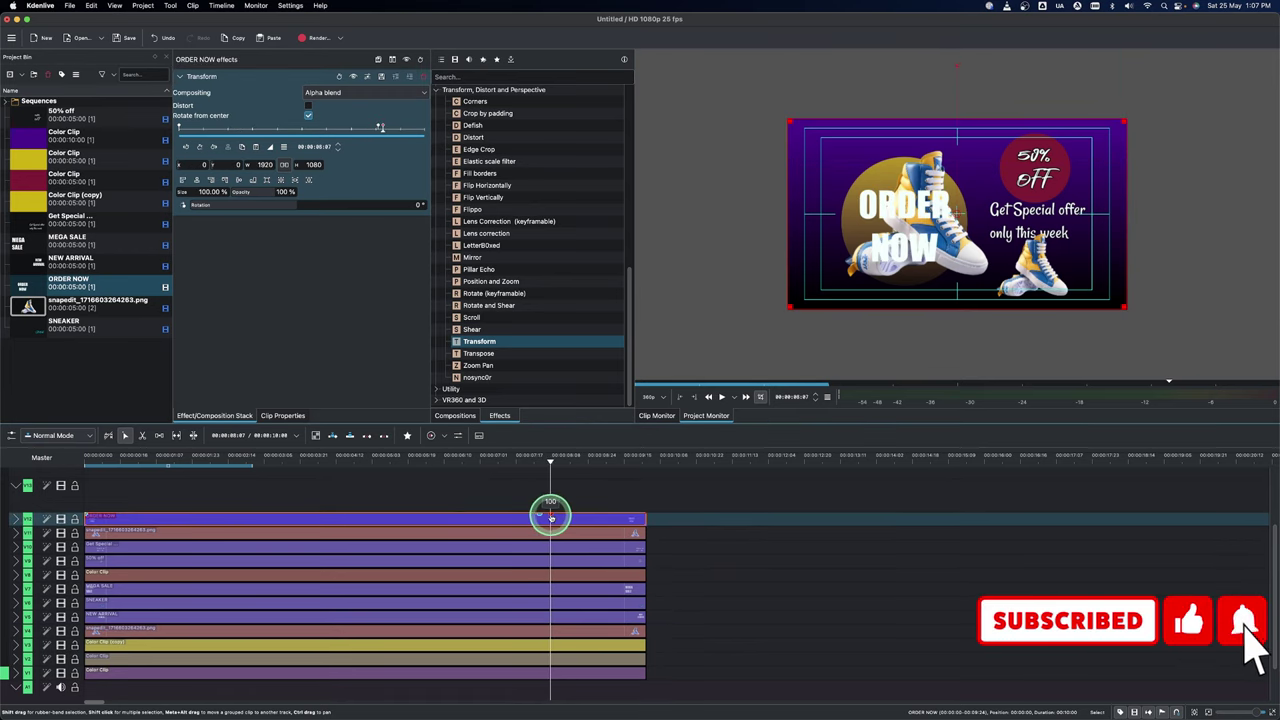
pyautogui.click(551, 634)
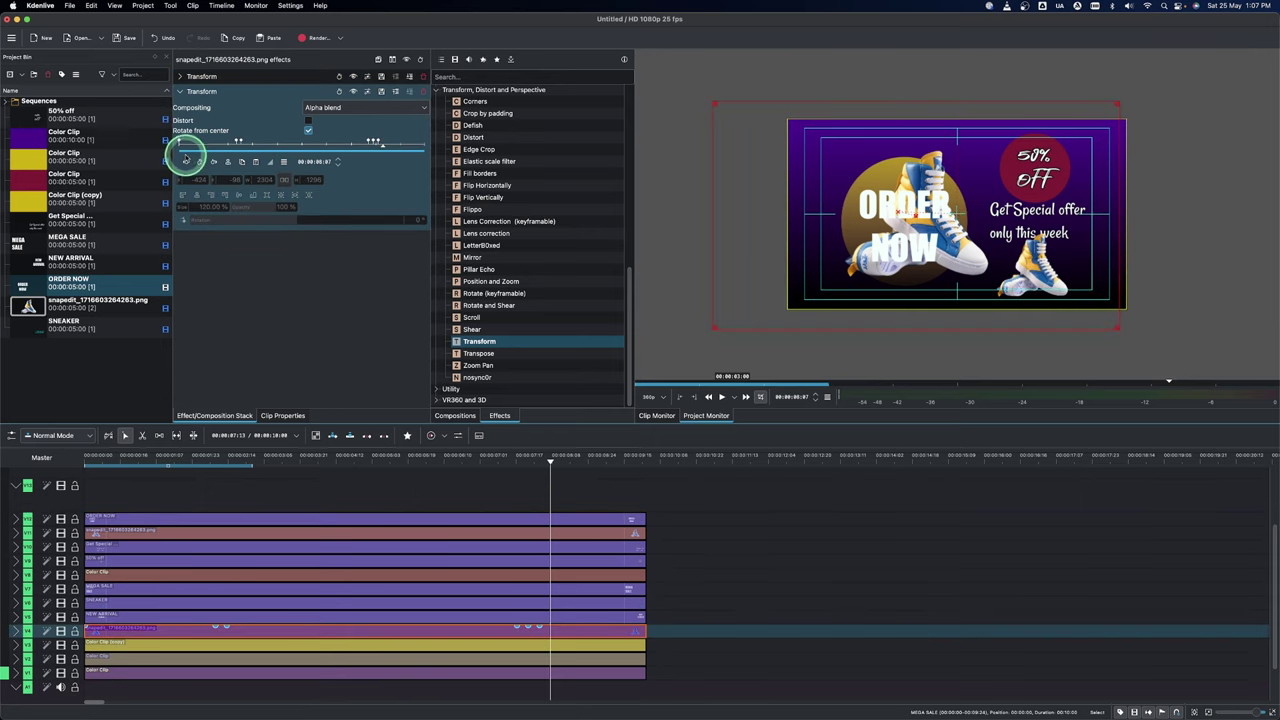
pyautogui.click(199, 162)
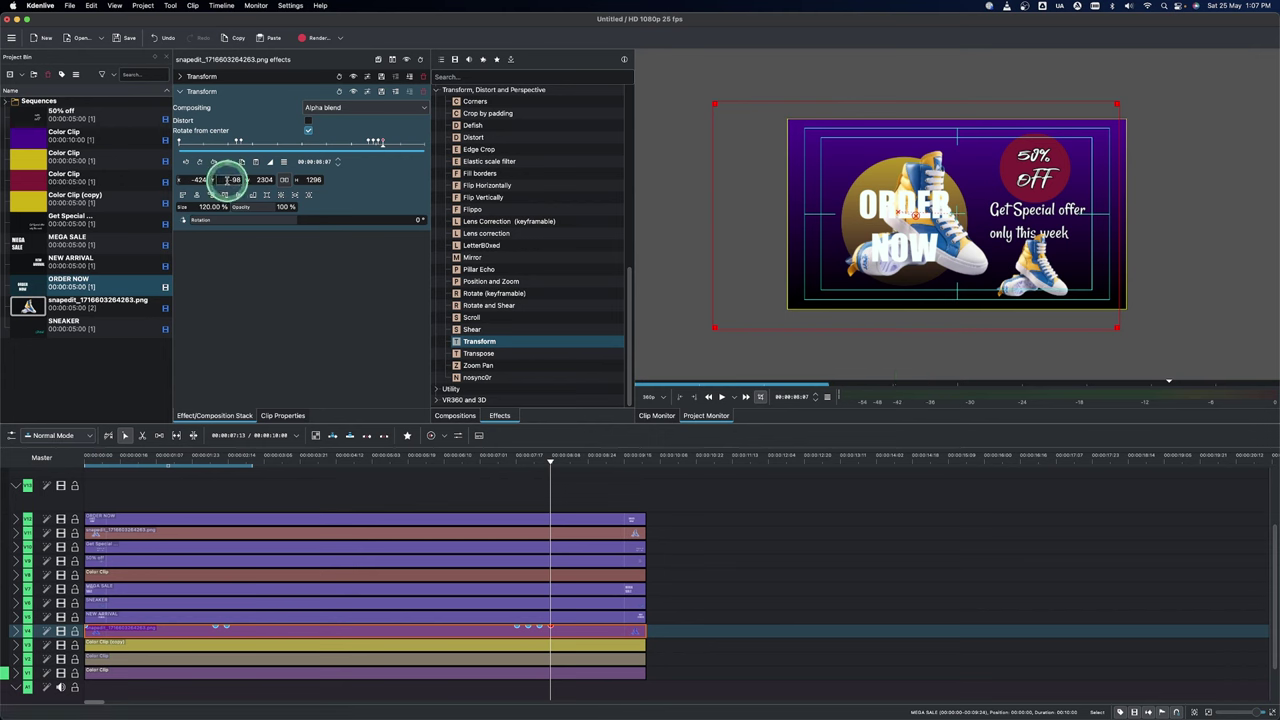
pyautogui.moveTo(224, 181); pyautogui.dragTo(372, 178)
pyautogui.write('100')
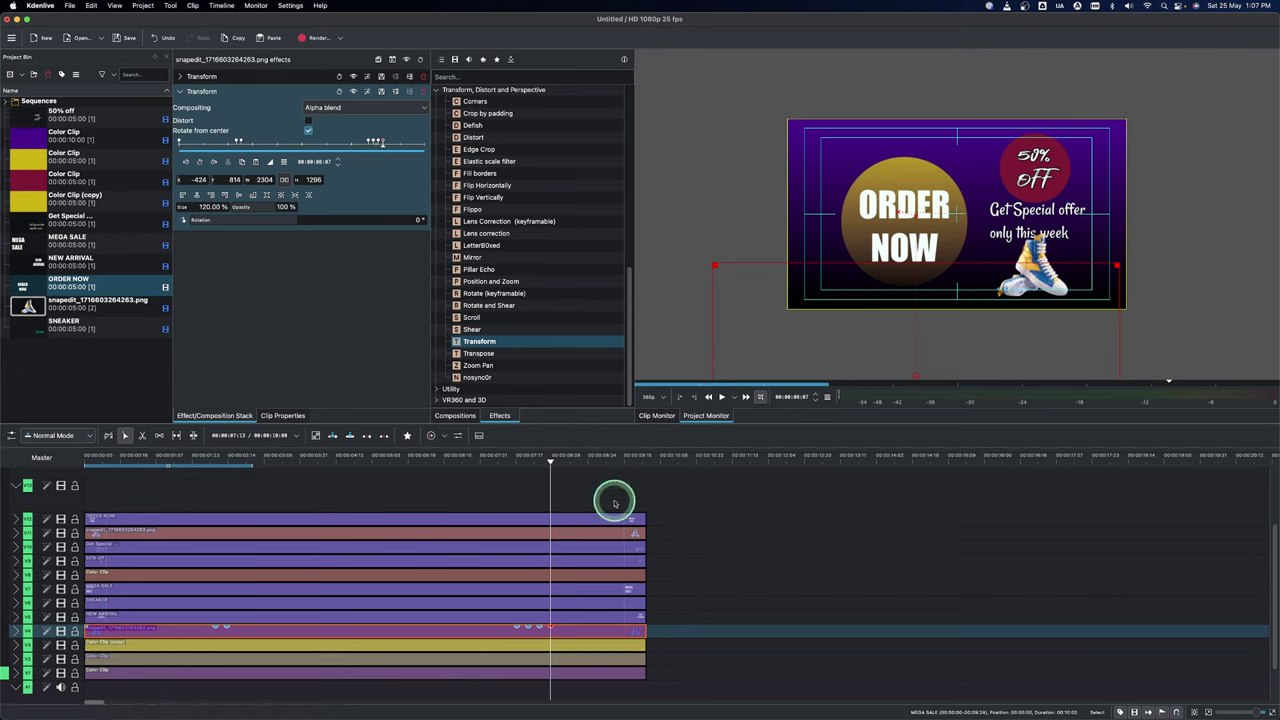
pyautogui.click(578, 466)
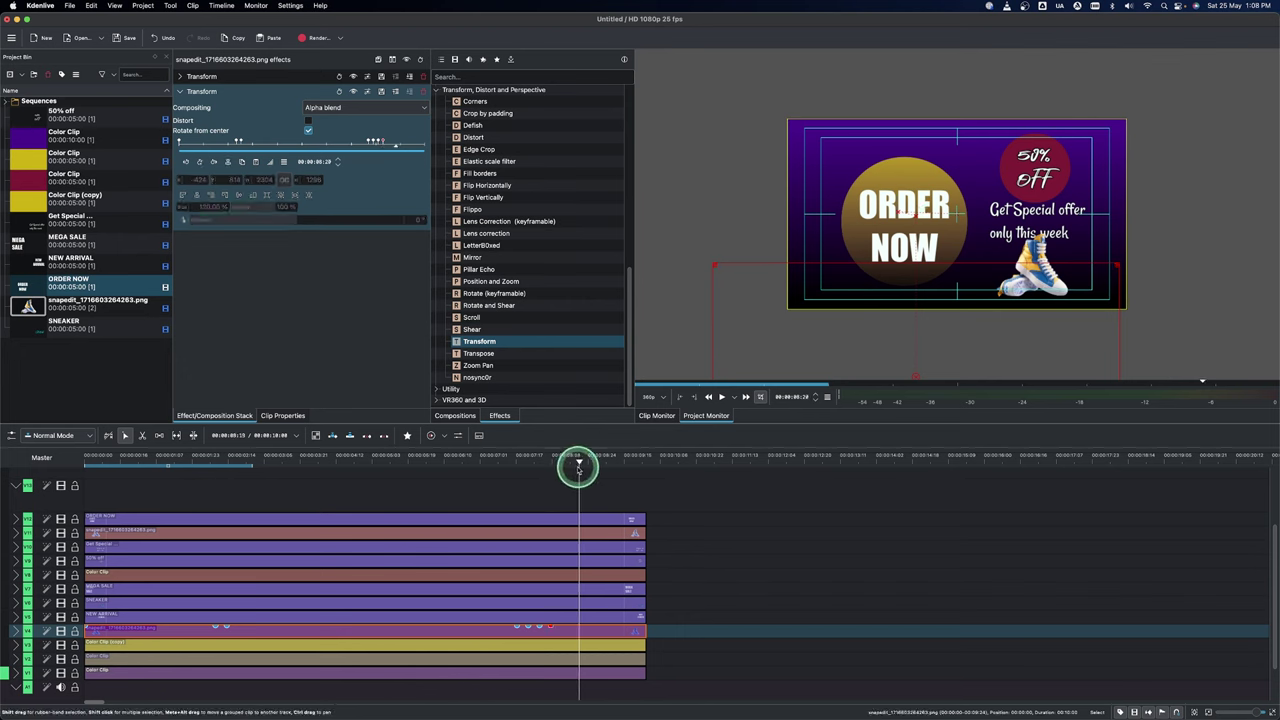